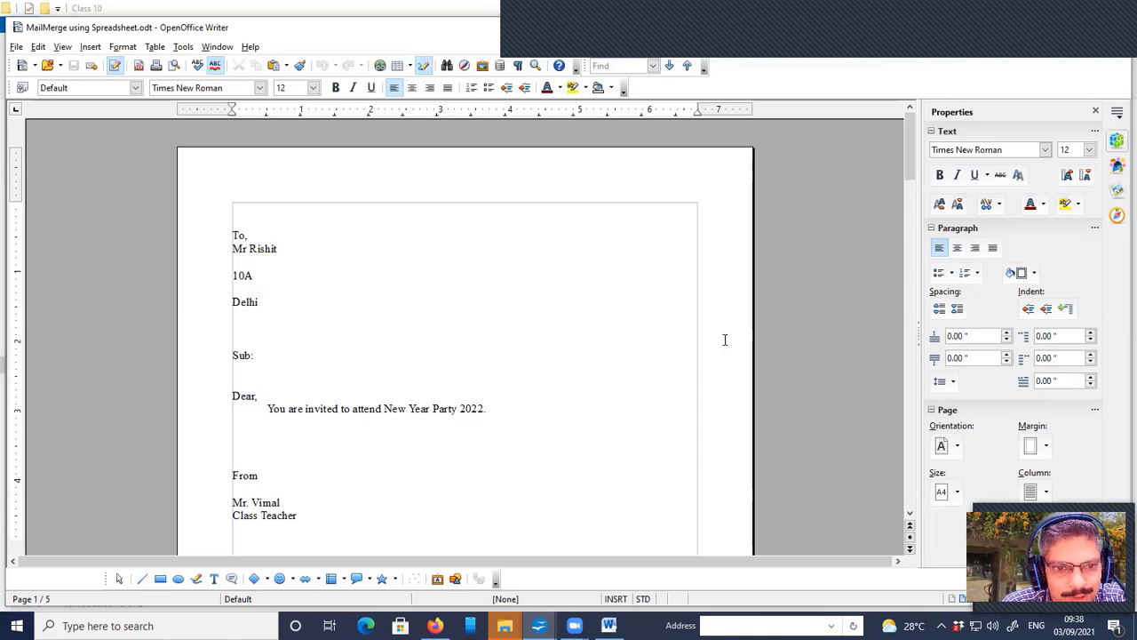
Start a new labels document and clear the existing database fields from its label text.
click(16, 47)
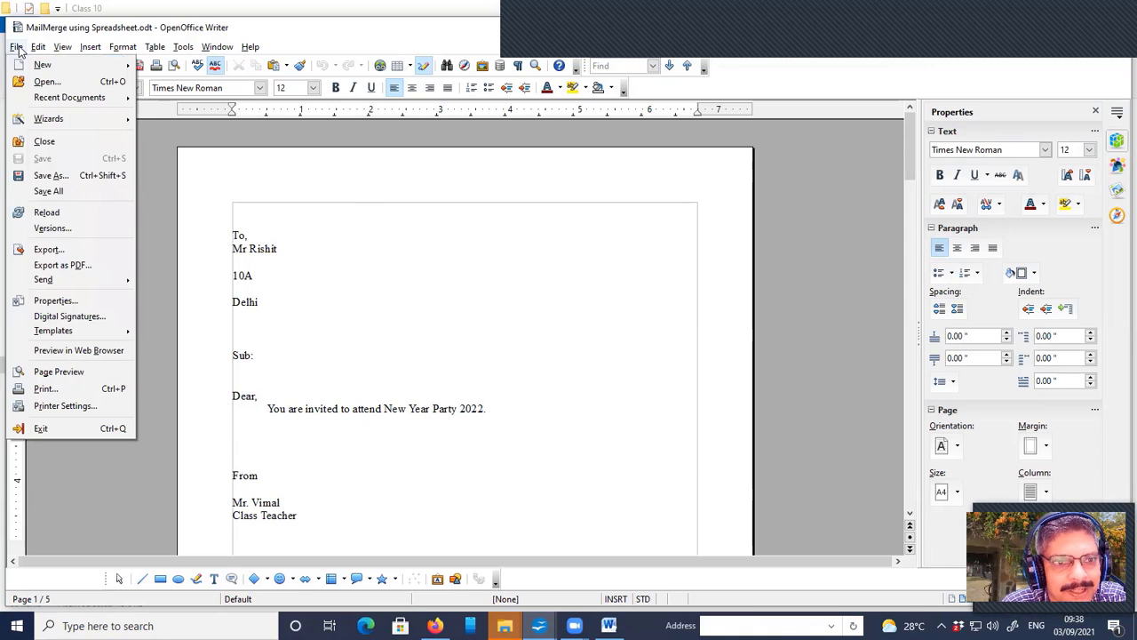
mouse_move(31, 67)
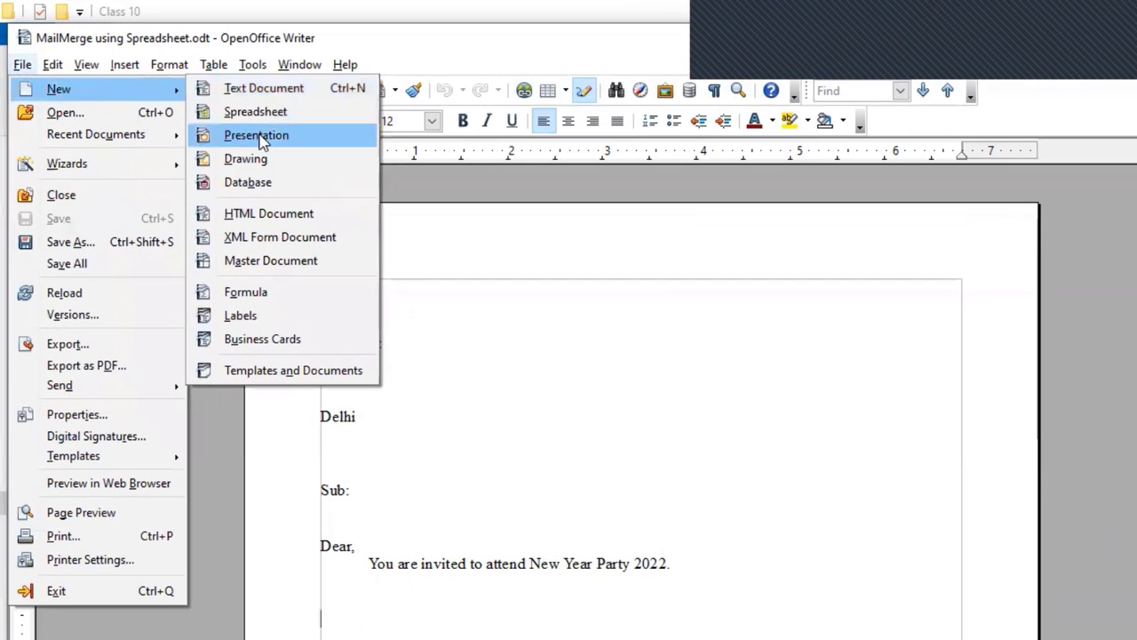
click(295, 318)
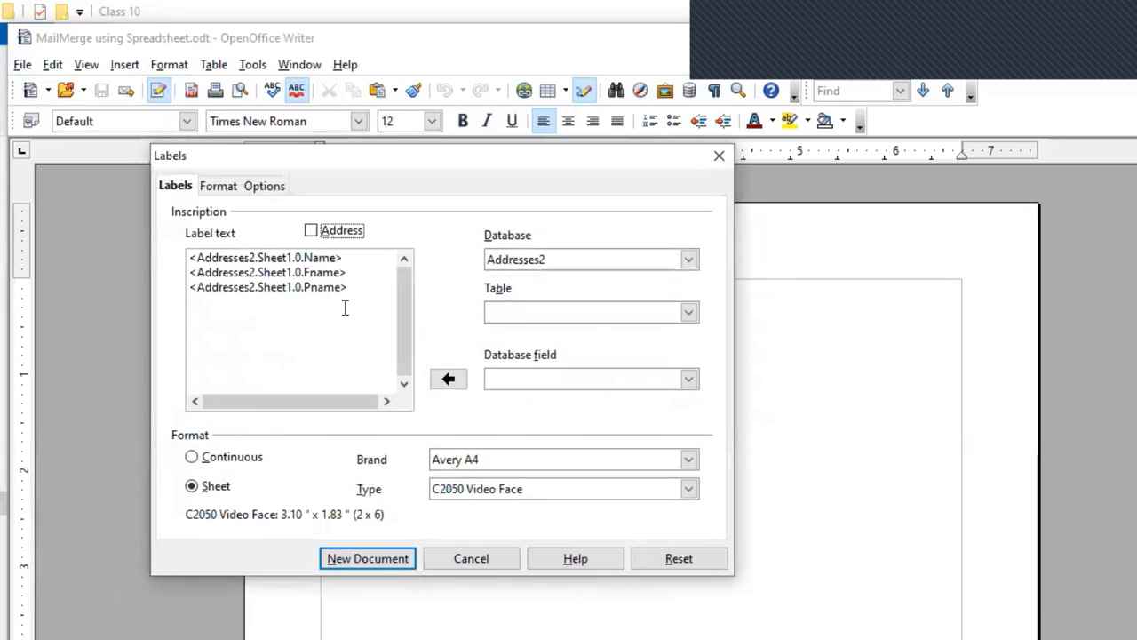
drag(354, 301, 182, 264)
key(Delete)
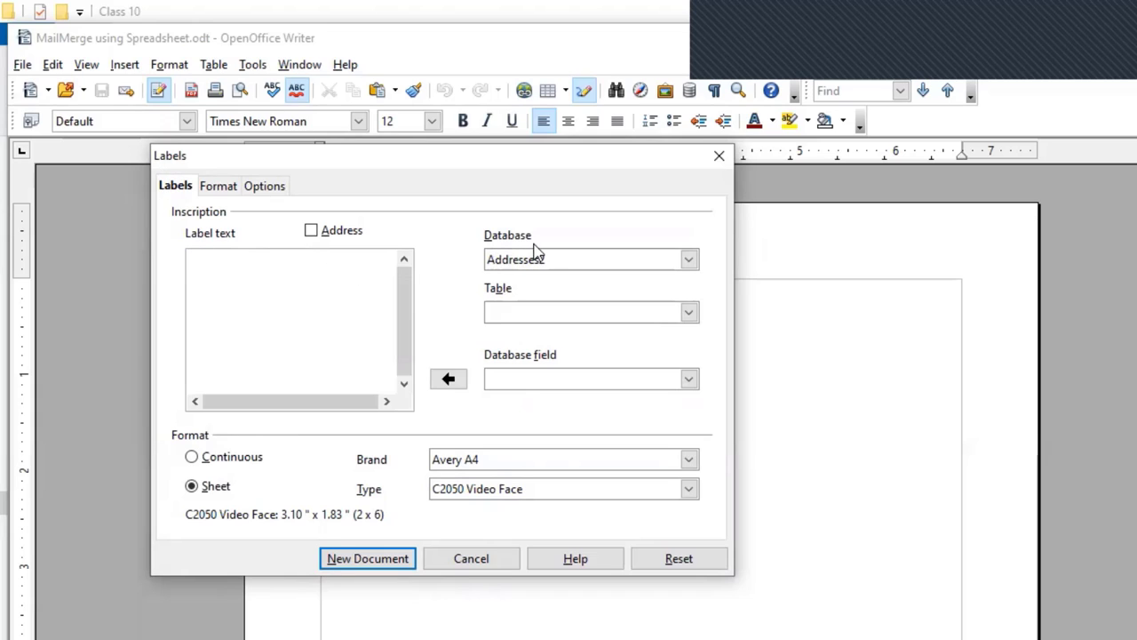
Choose Addresses3 as the label database and Sheet1 as its table.
click(688, 260)
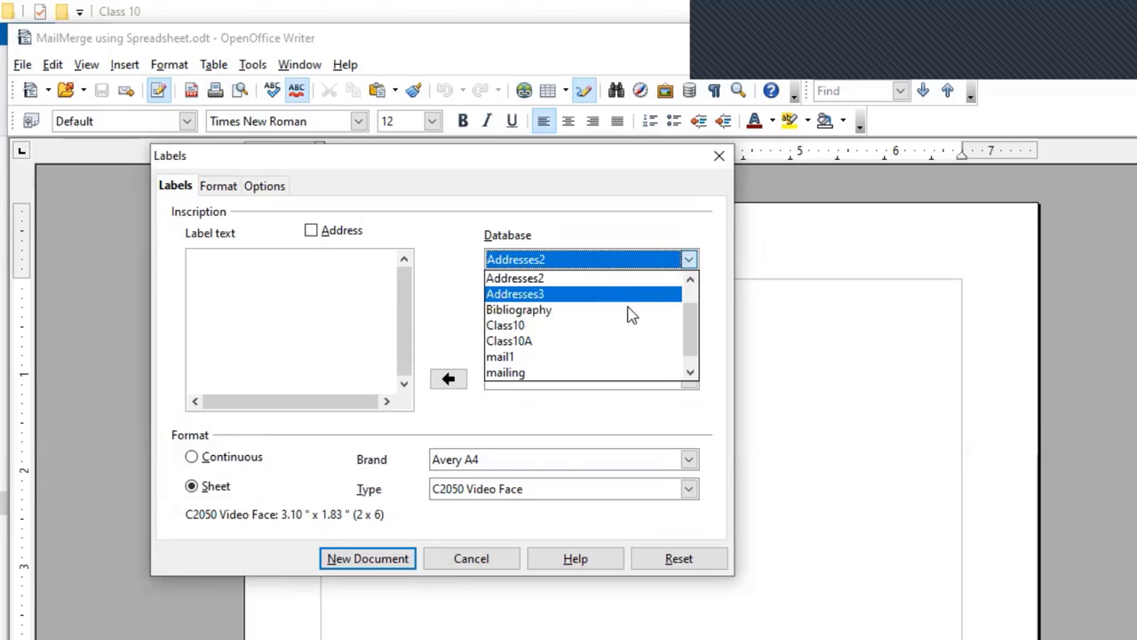
drag(685, 338, 684, 312)
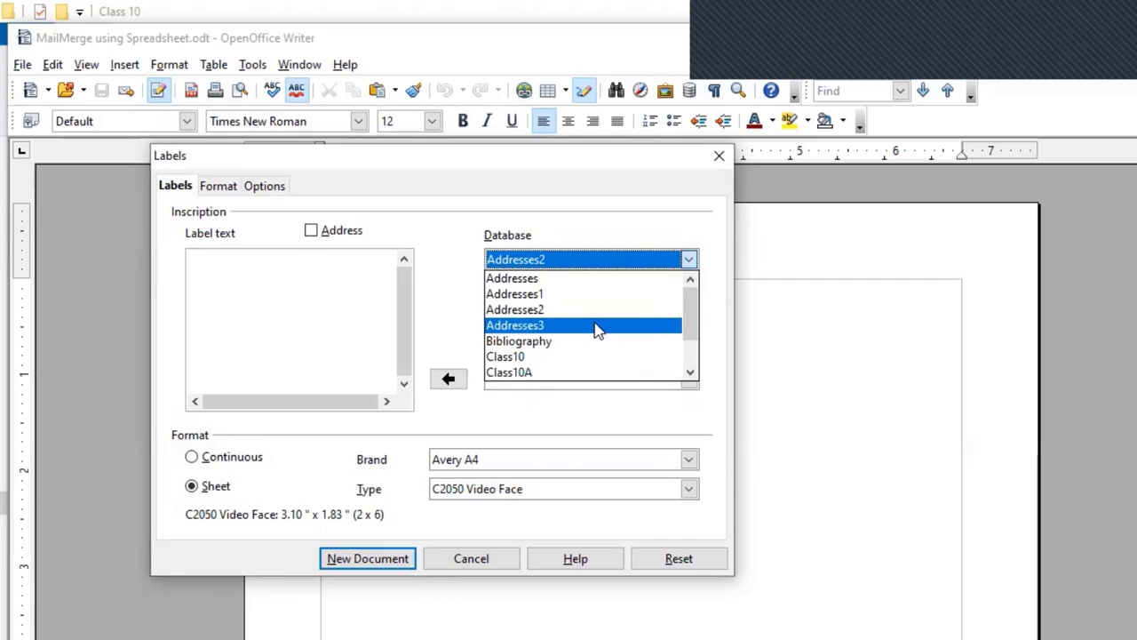
scroll(587, 330, down, 1)
scroll(592, 325, up, 1)
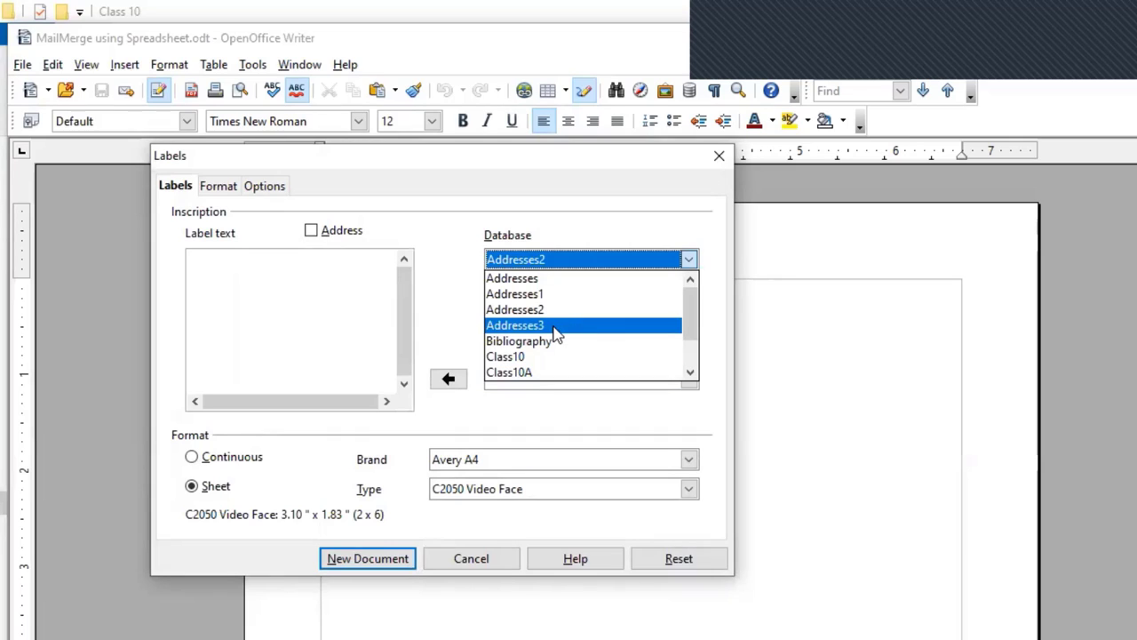
click(554, 327)
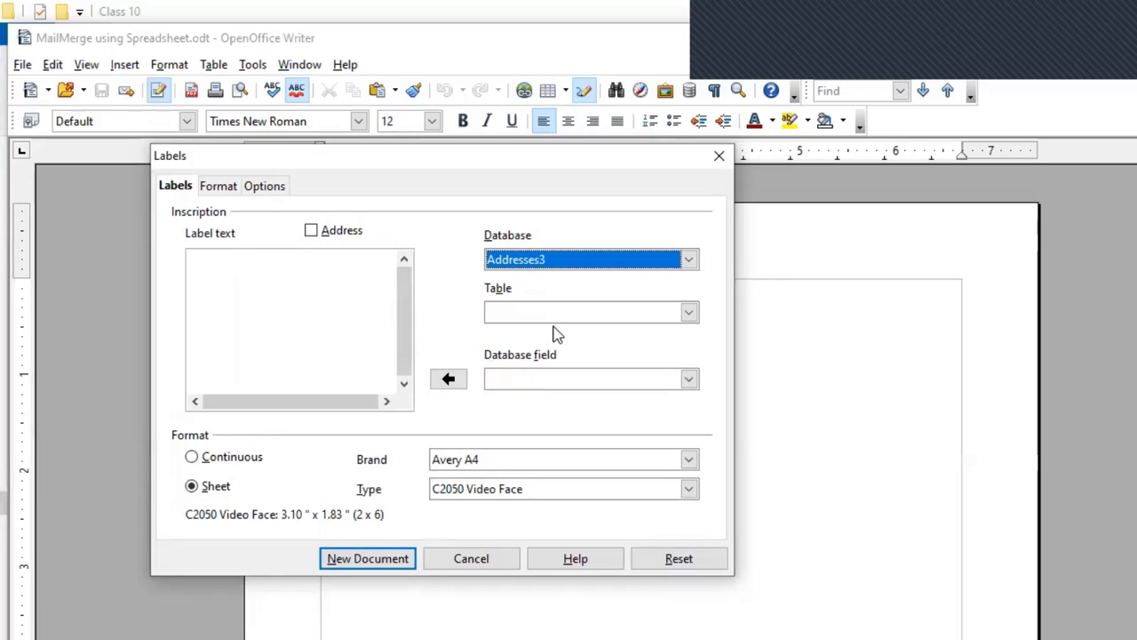
click(688, 314)
click(644, 334)
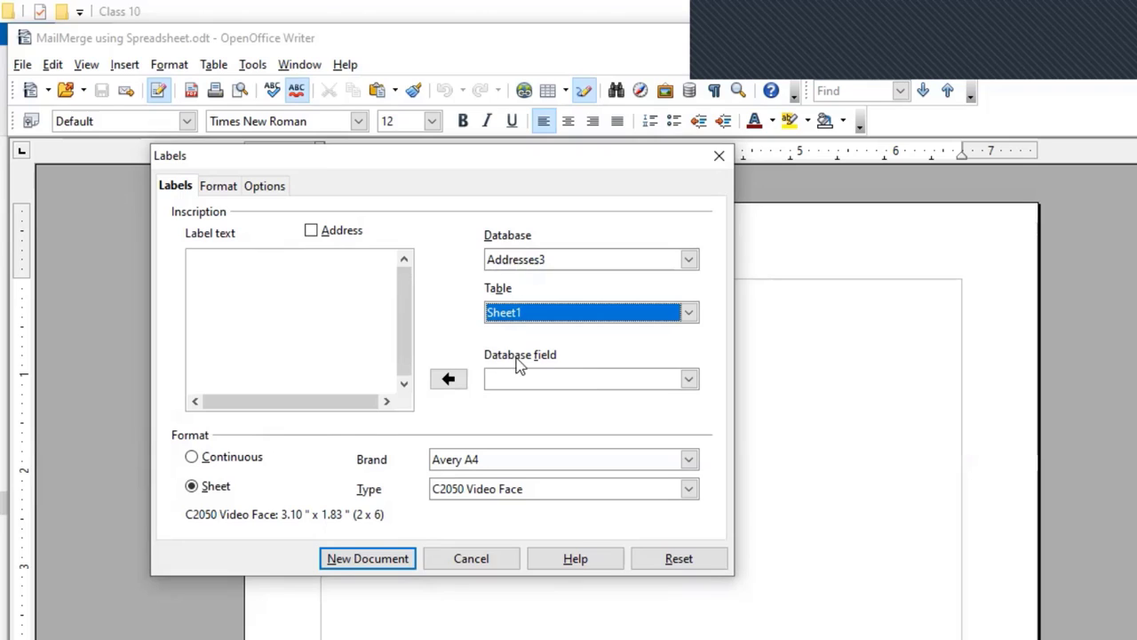
Insert the Roll and Name database fields into the label text on separate lines.
click(689, 380)
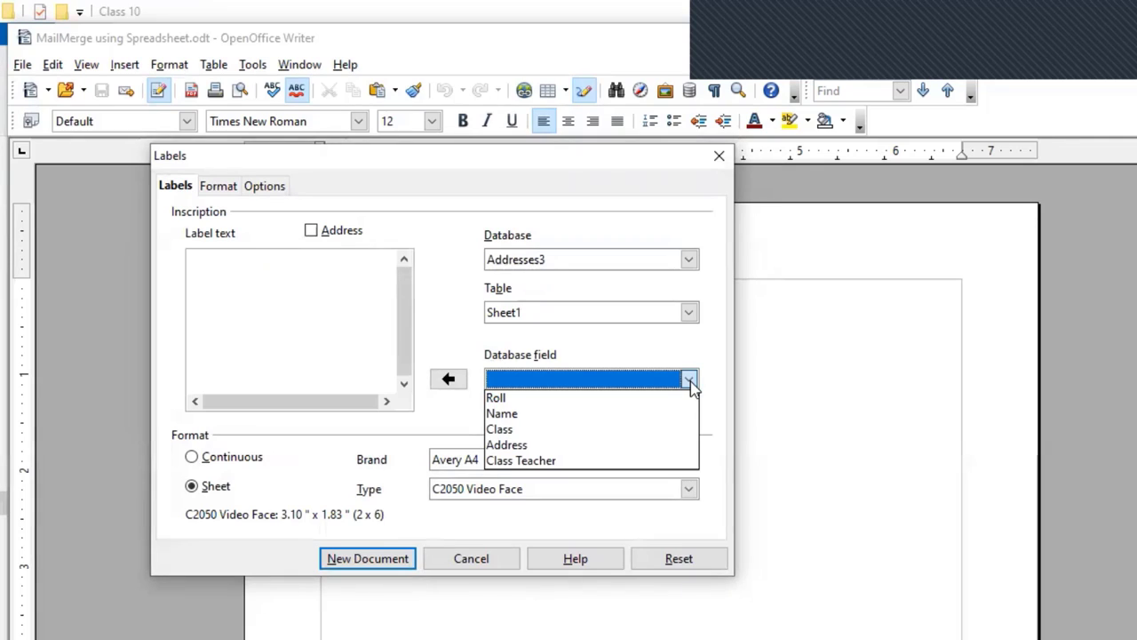
click(646, 400)
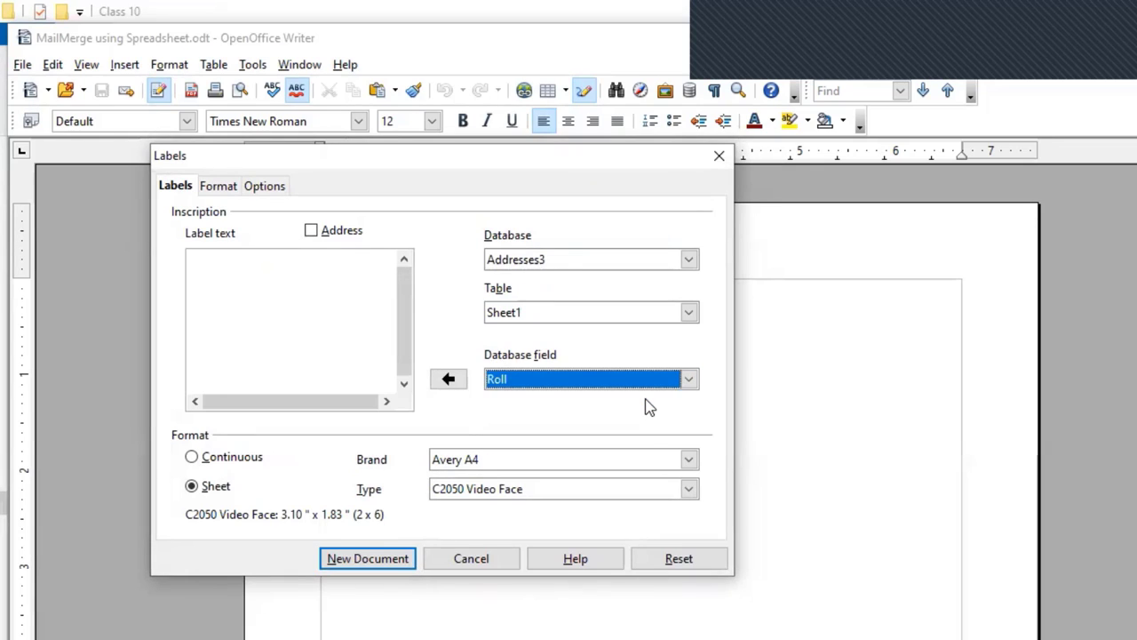
click(448, 379)
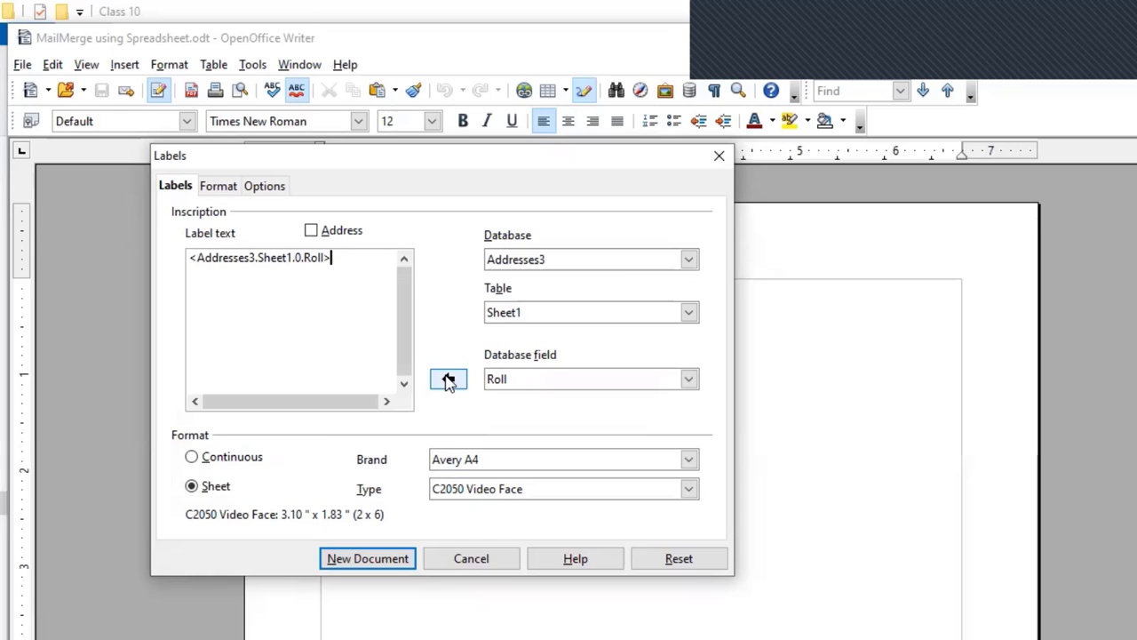
click(690, 380)
click(634, 416)
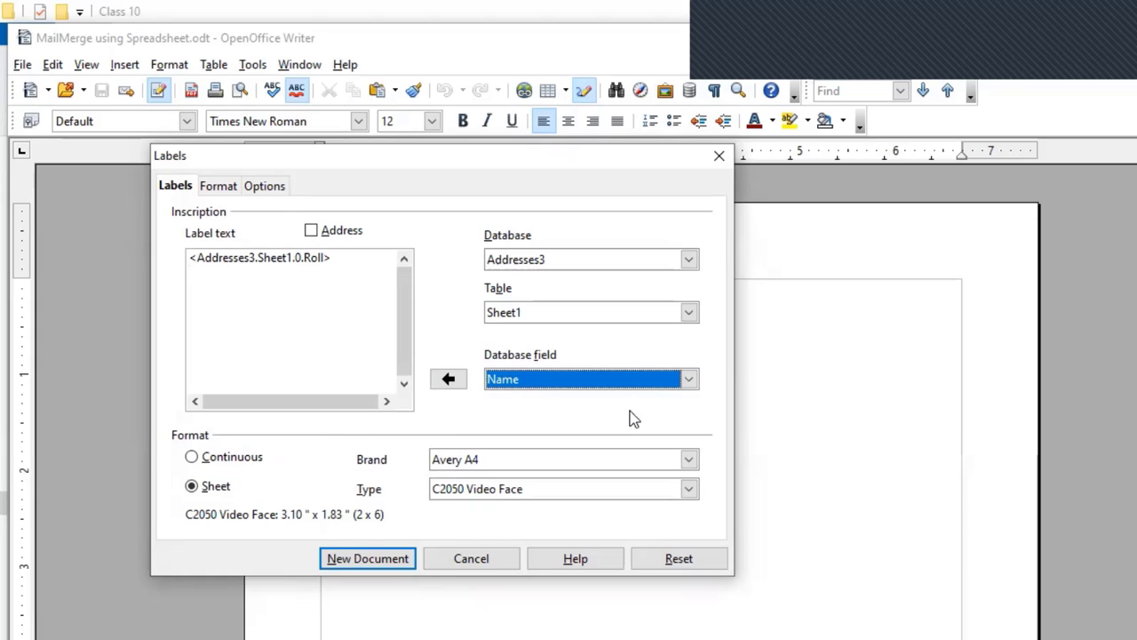
click(446, 384)
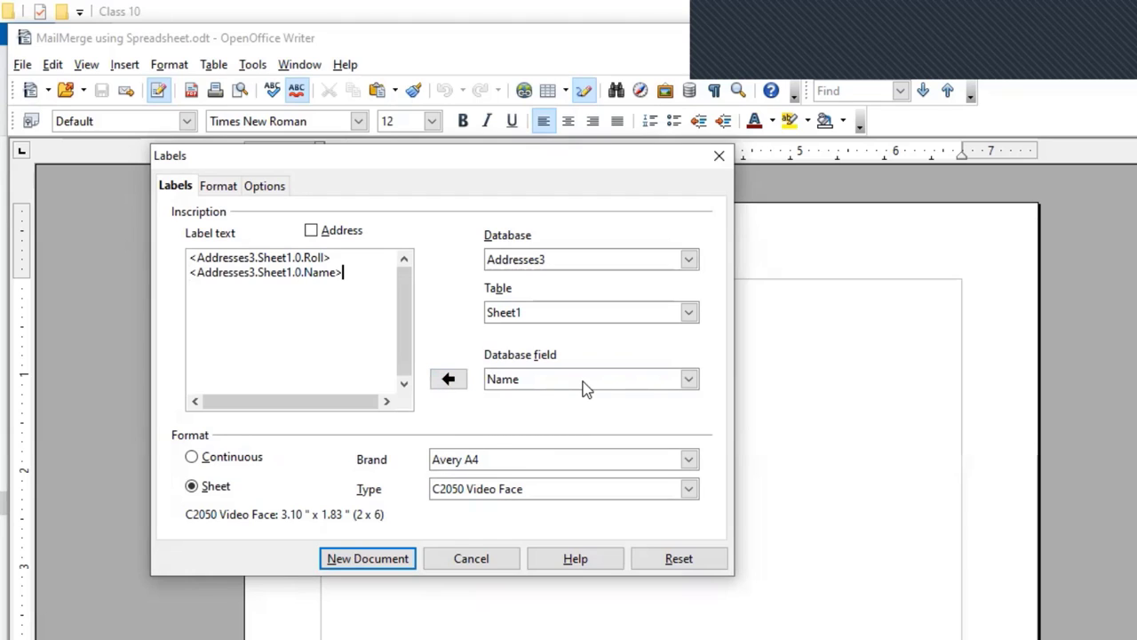
Add the Class and Address database fields to the label text, each on its own line below Name.
key(Return)
click(689, 380)
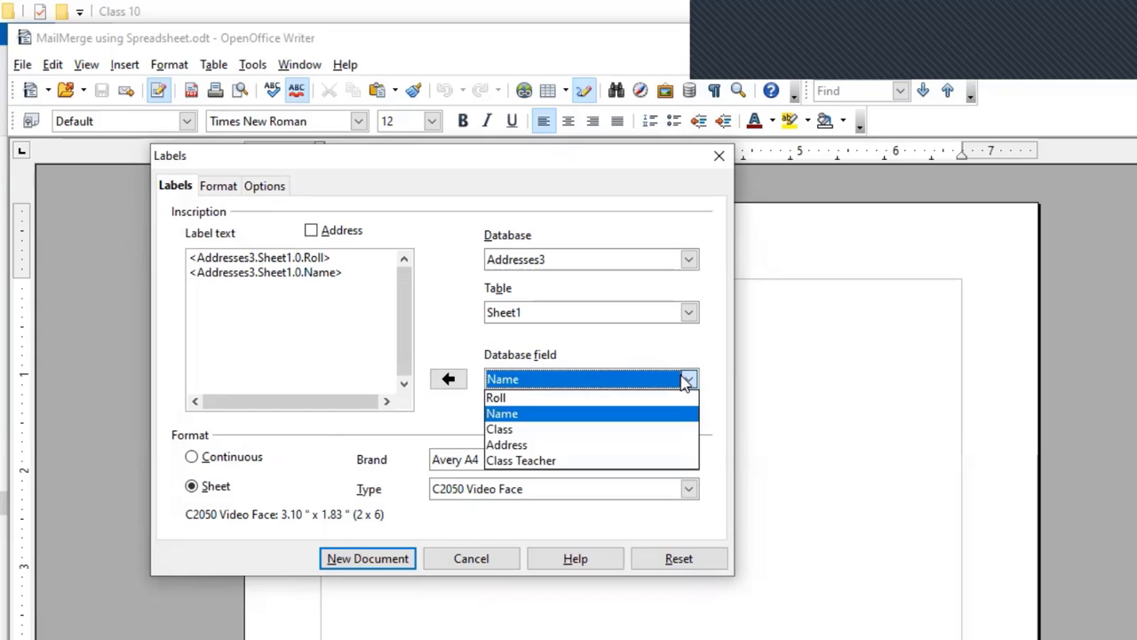
click(645, 430)
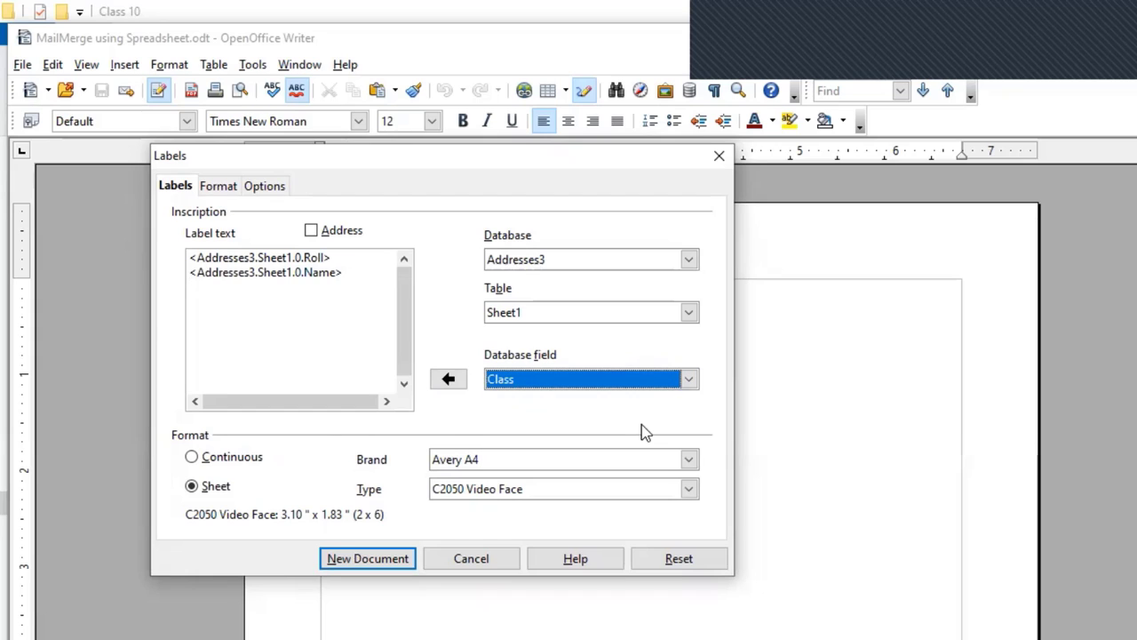
click(448, 379)
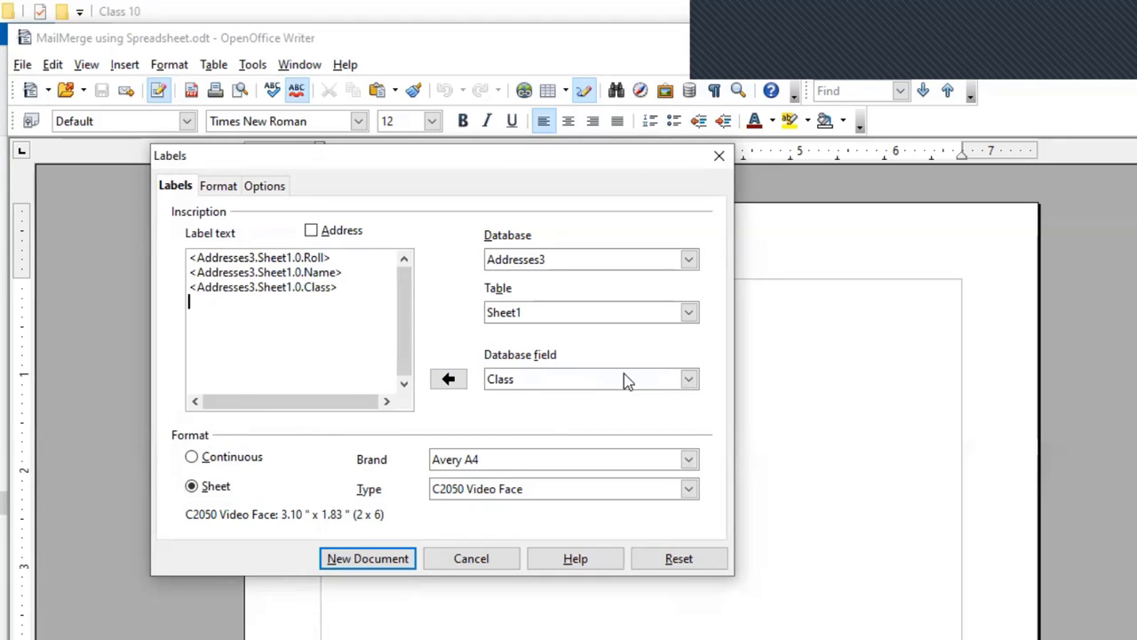
click(688, 380)
click(604, 445)
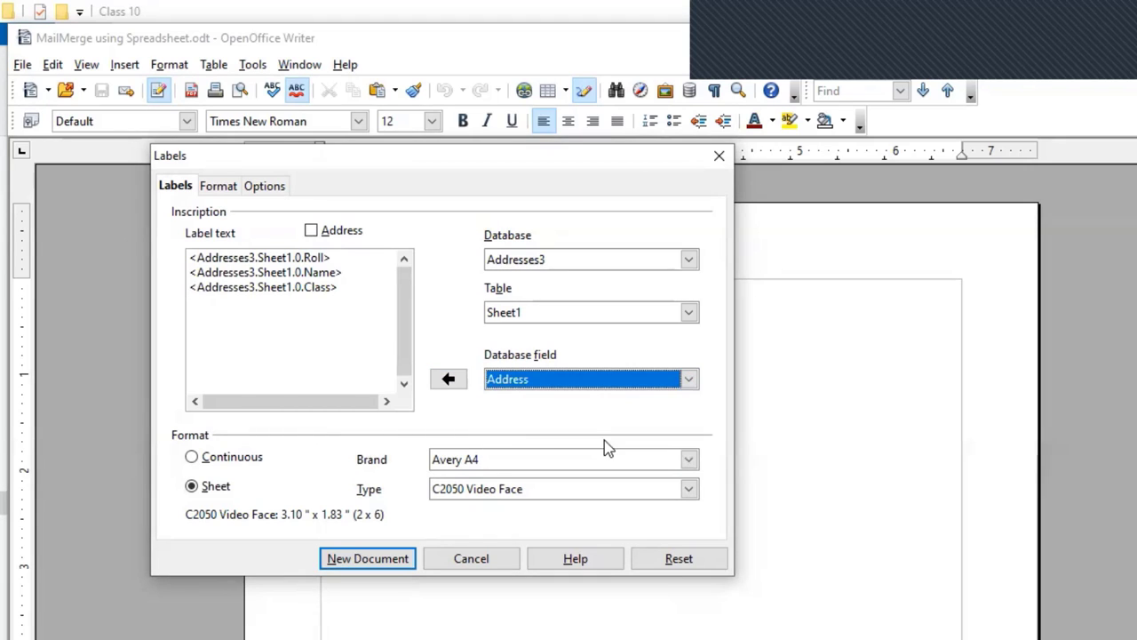
click(449, 380)
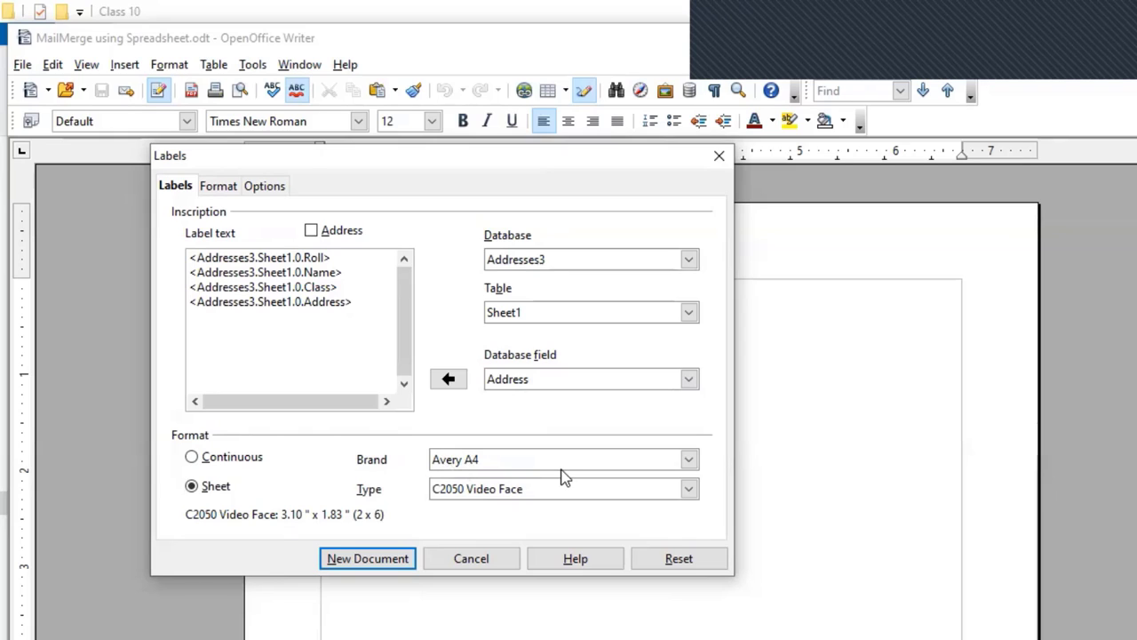
Try the Avery A4 label types C2050 Video Spine, C2080 Transfer Film for Puzzle and C2165 Large Labels.
click(689, 460)
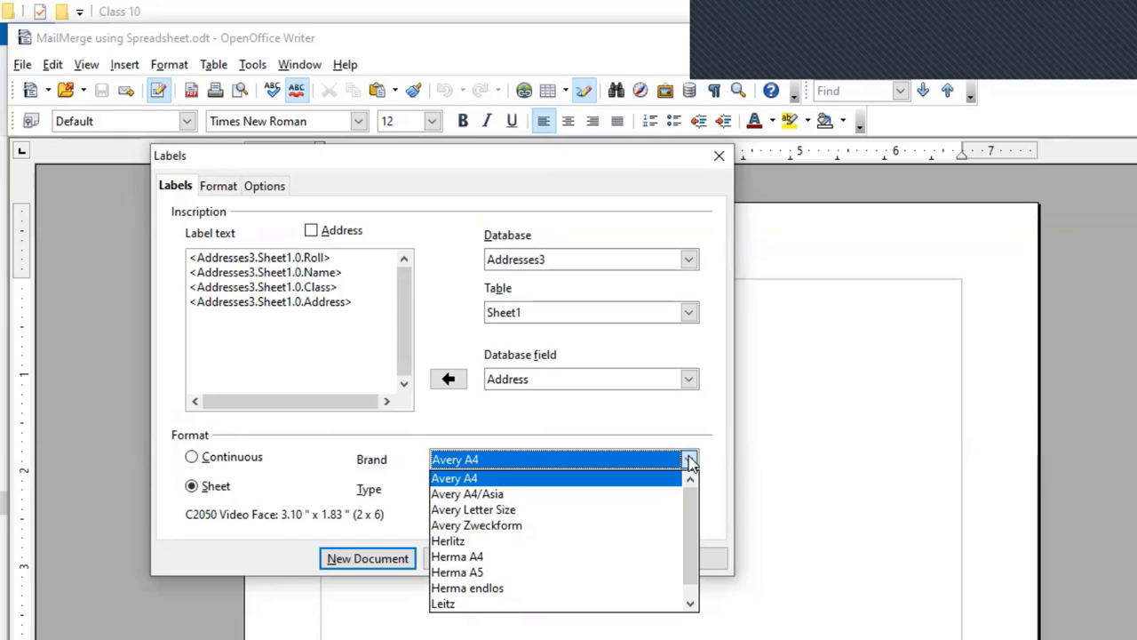
click(716, 513)
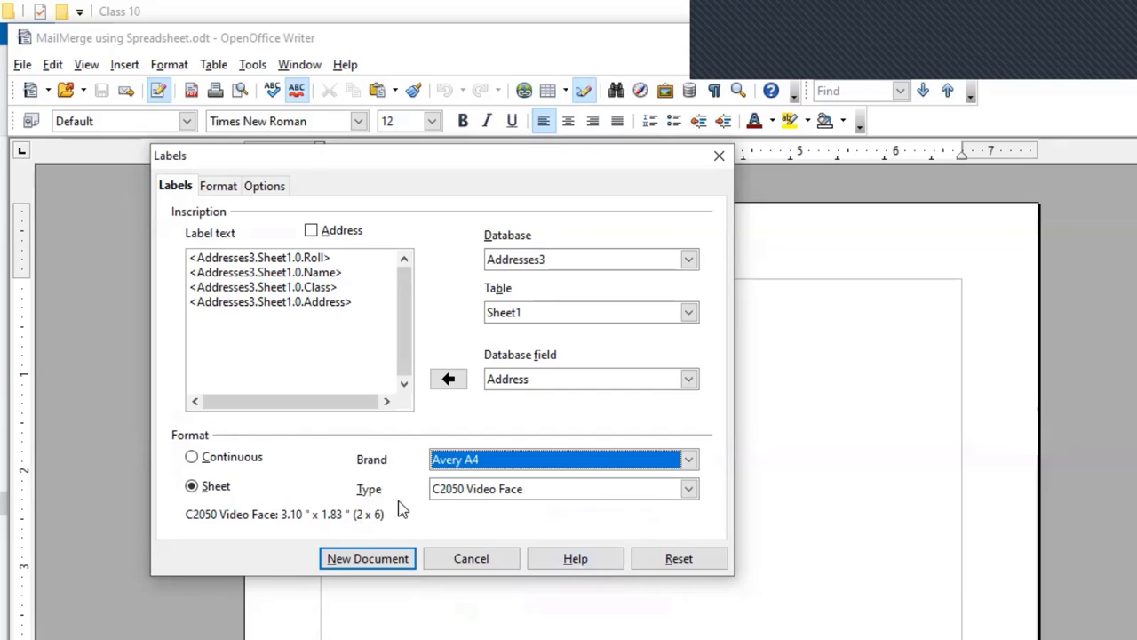
click(689, 489)
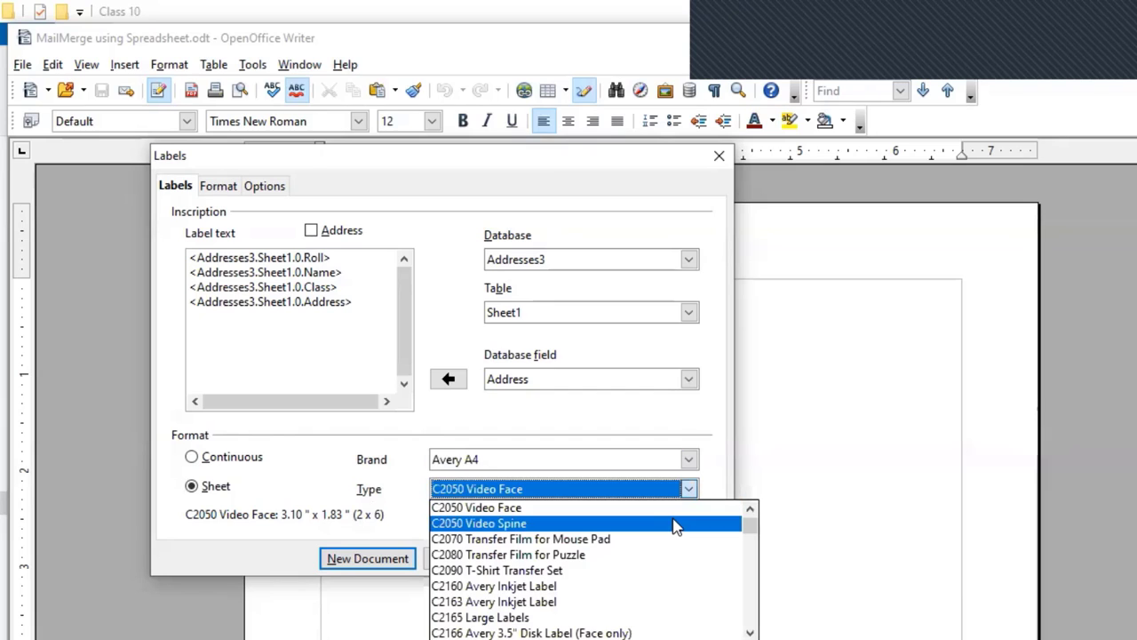
click(676, 525)
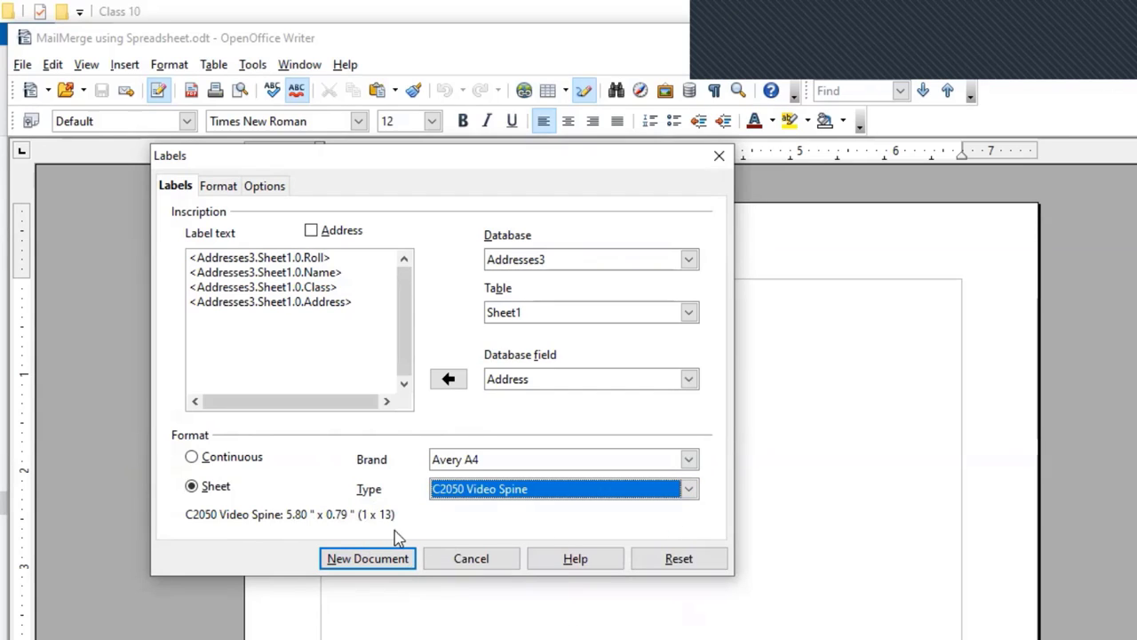
click(688, 488)
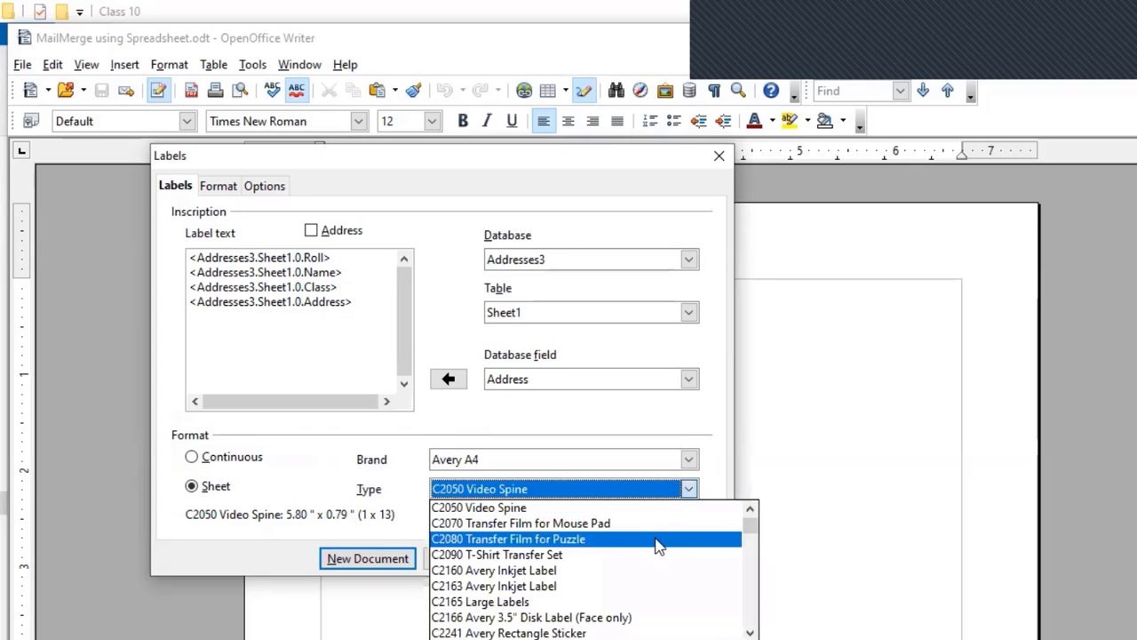
click(655, 539)
click(689, 489)
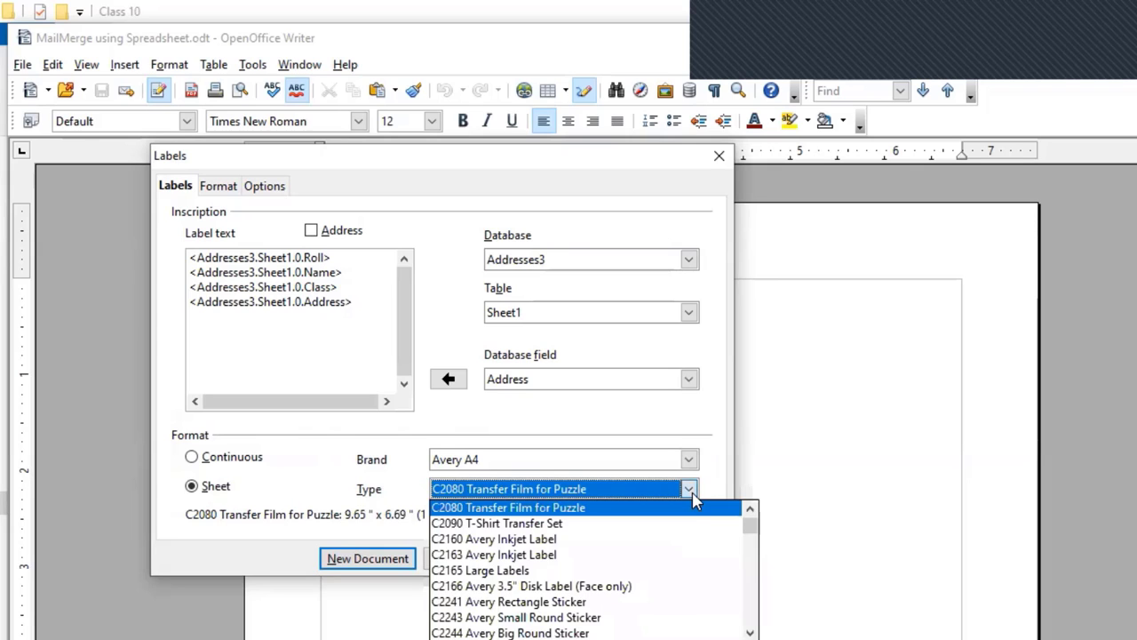
click(635, 572)
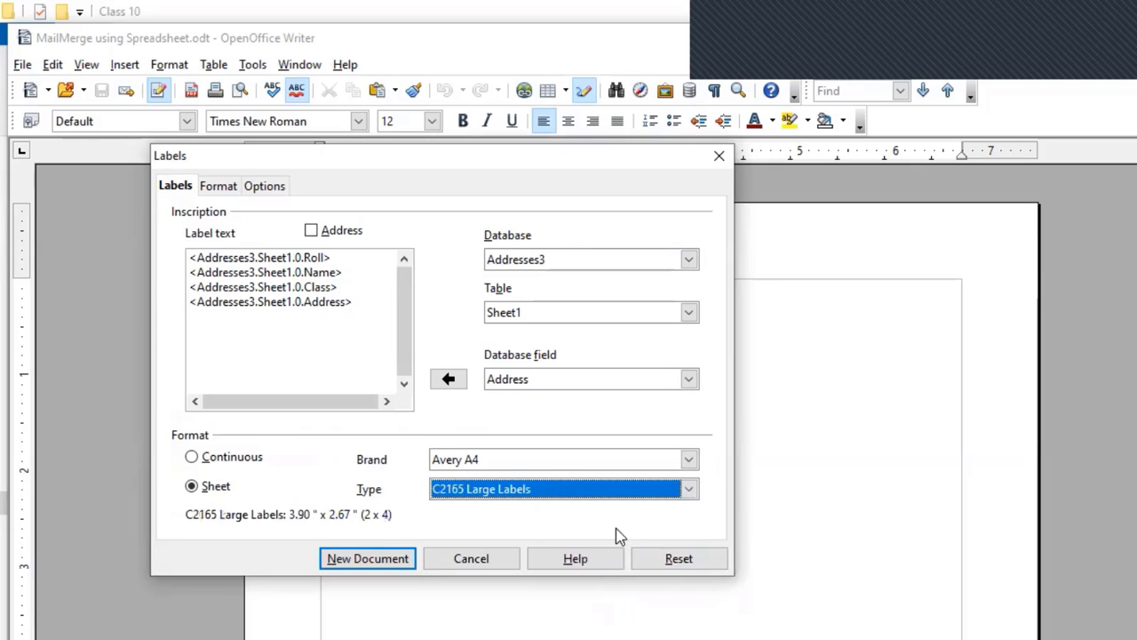
Set the Avery A4 label type to C2050 Video Face.
click(689, 489)
scroll(601, 542, up, 2)
scroll(601, 542, up, 1)
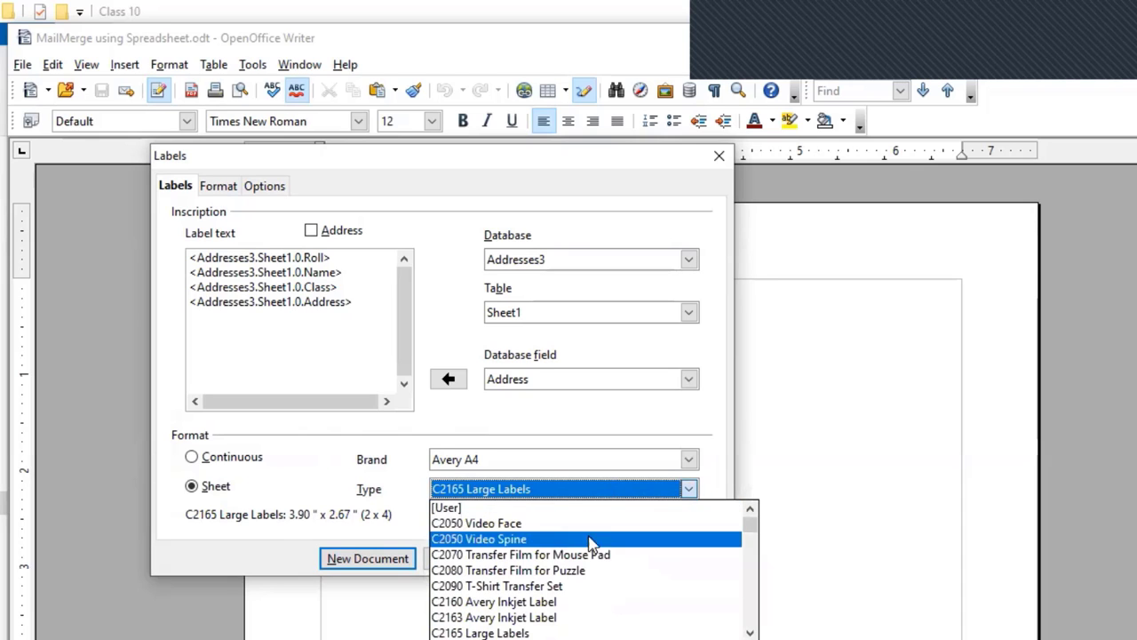
click(556, 526)
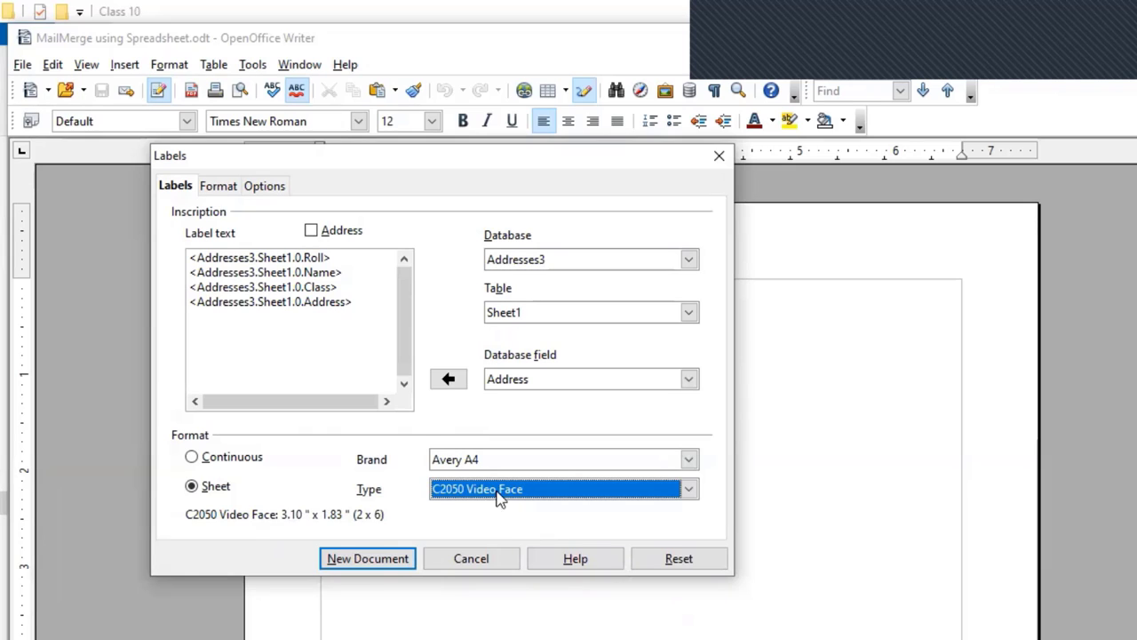
Set the label printer to Microsoft Print to PDF and turn off content synchronization in the label options.
click(227, 188)
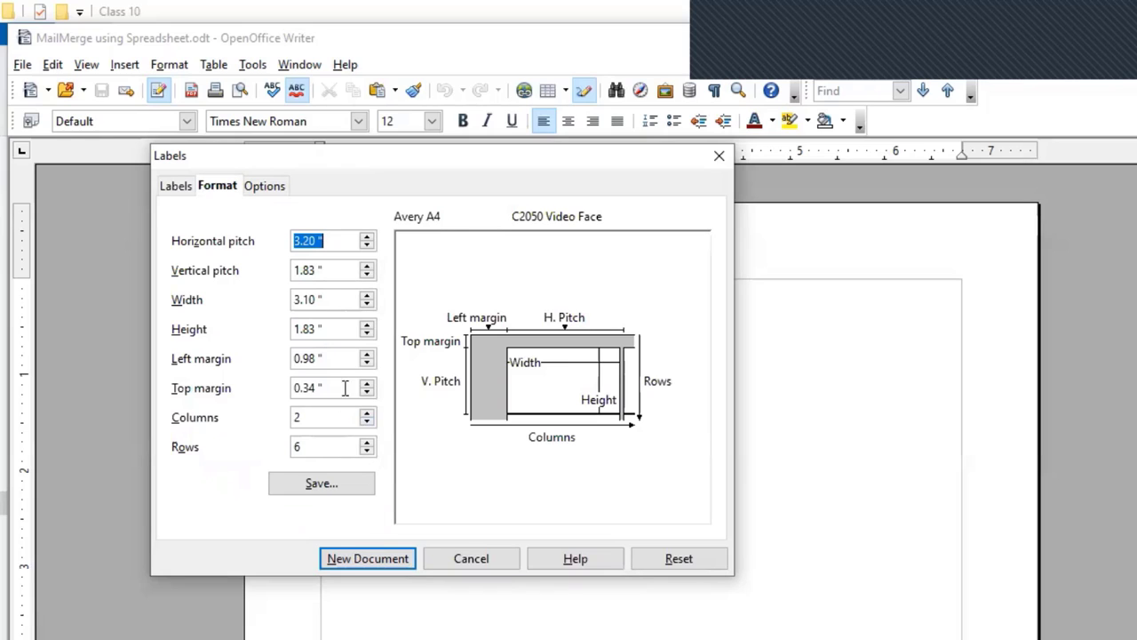
click(265, 186)
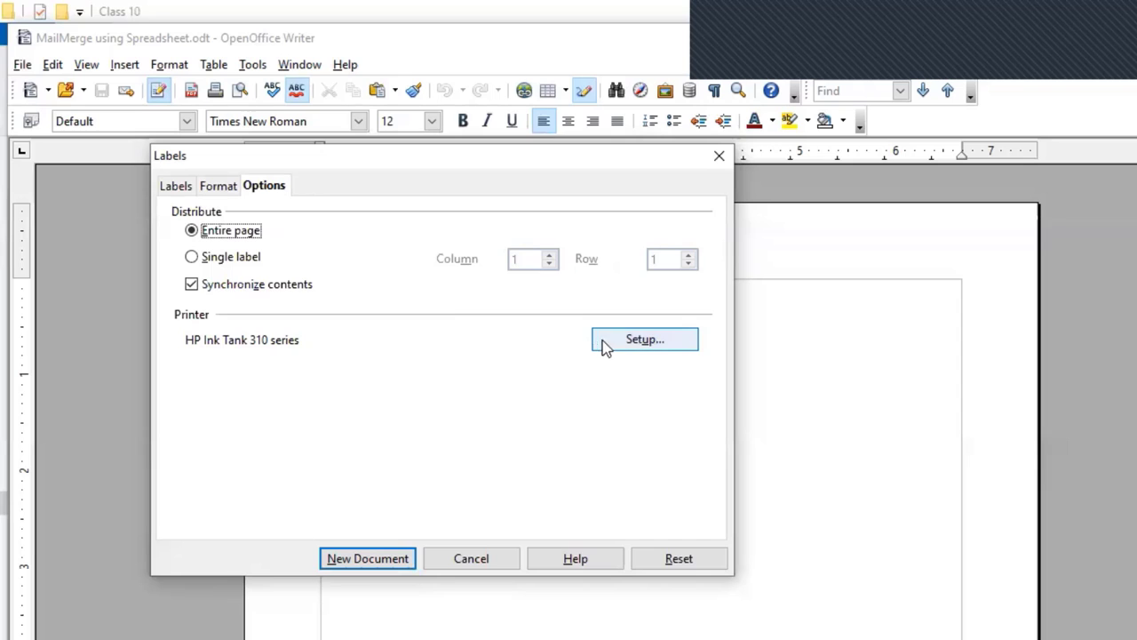
click(668, 348)
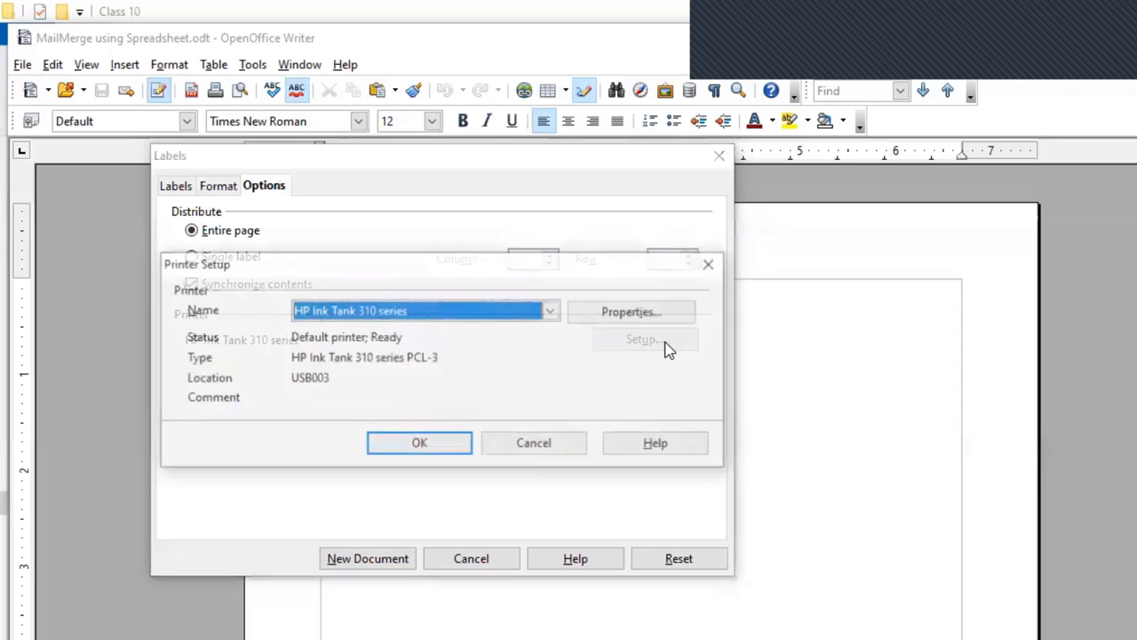
click(551, 311)
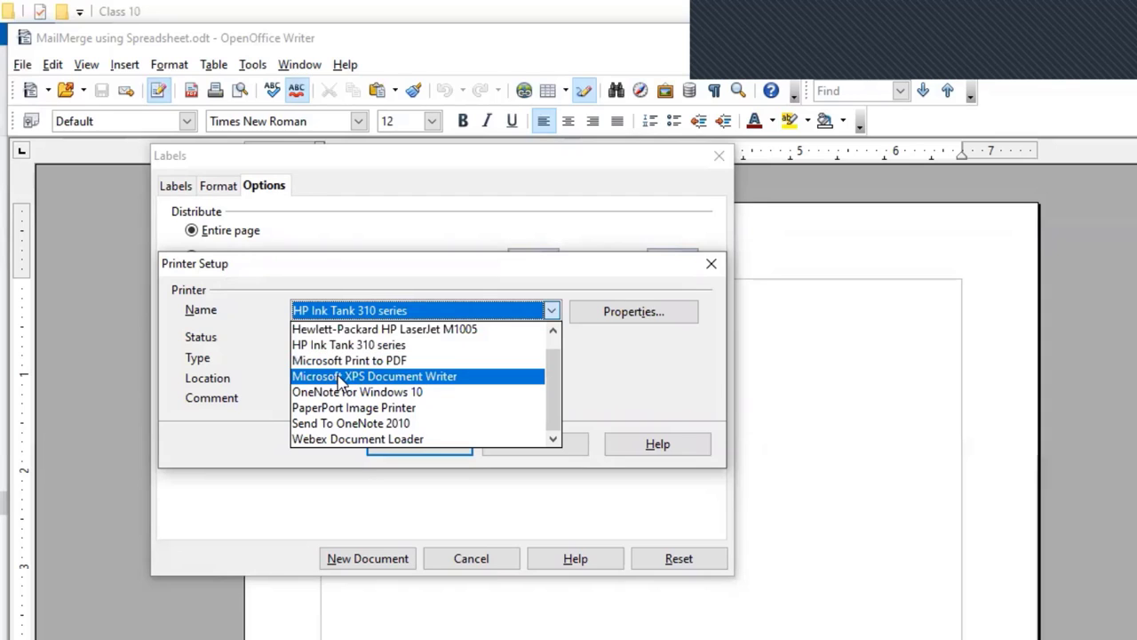
click(424, 360)
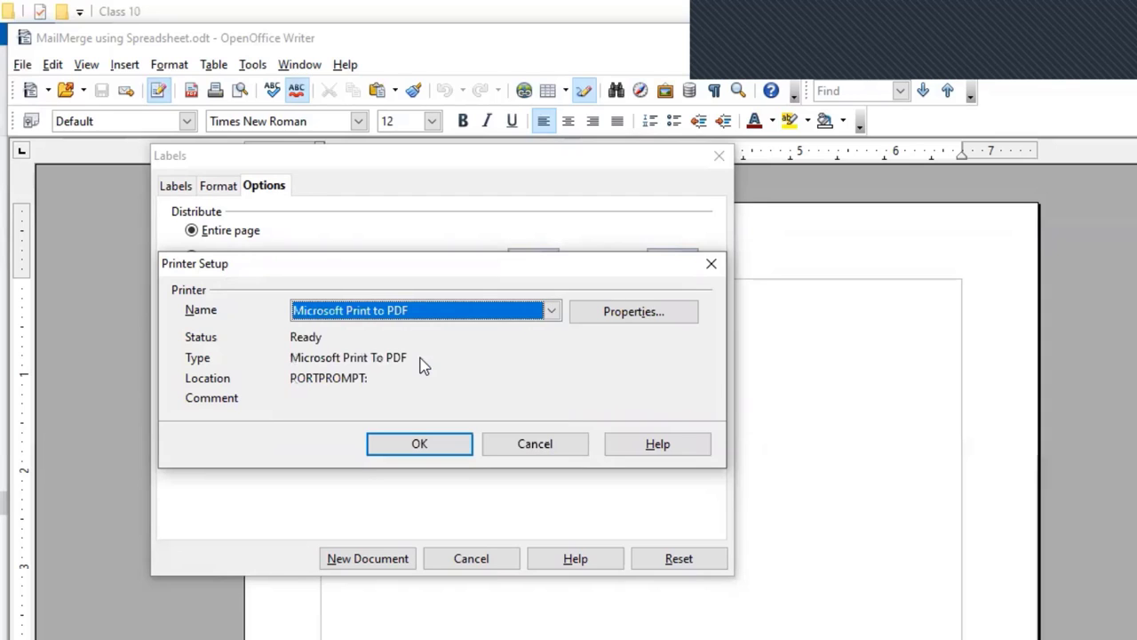
click(420, 445)
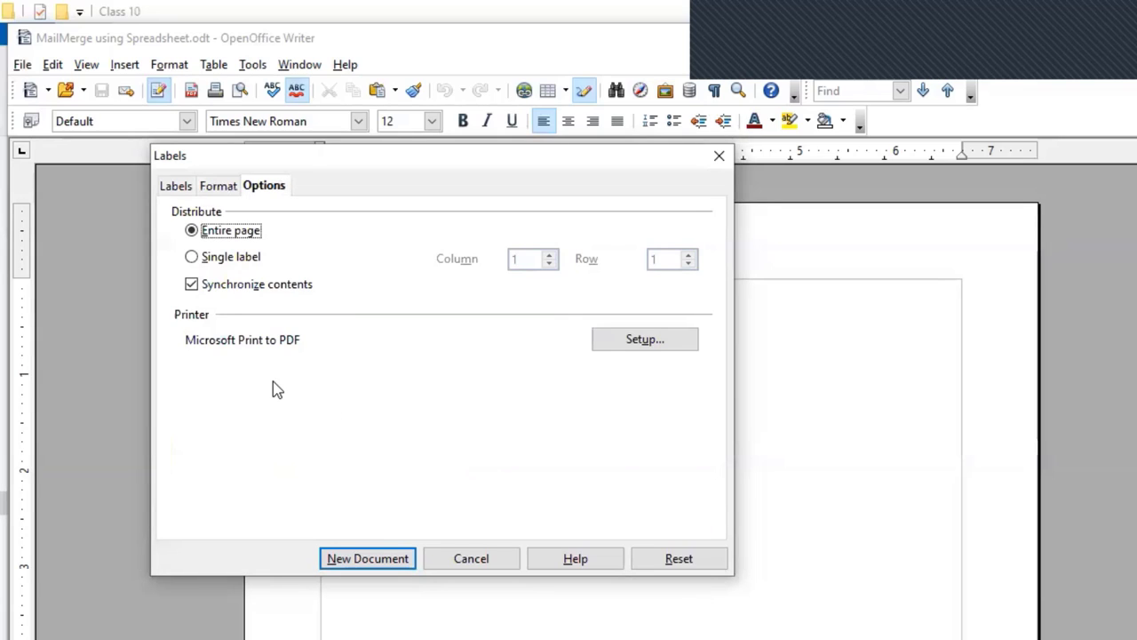
click(232, 287)
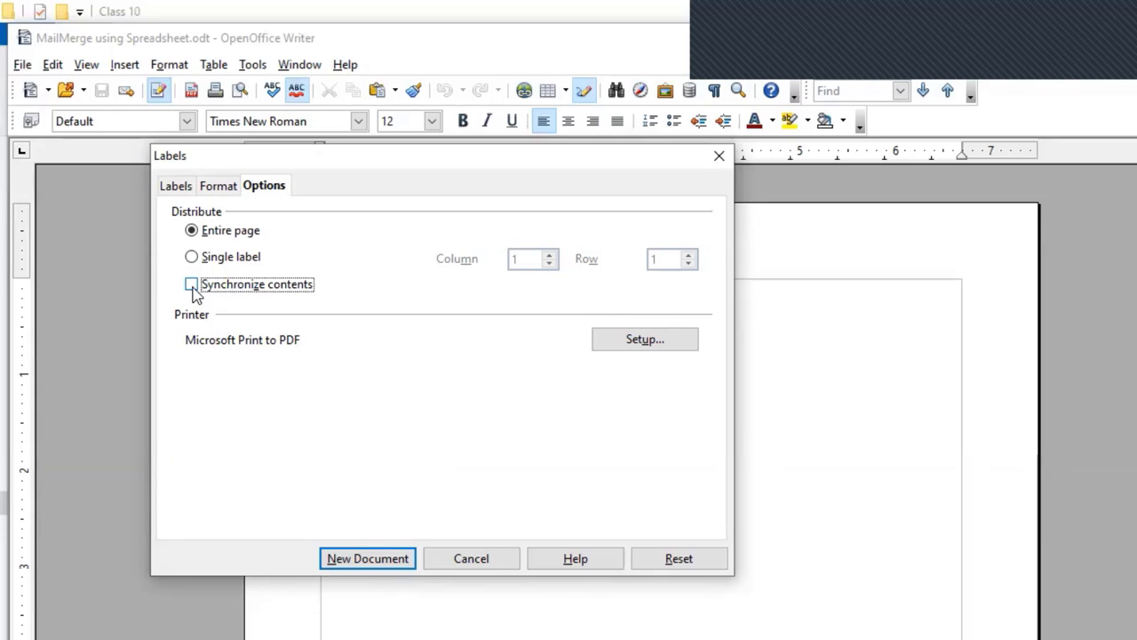
Turn on content synchronization in the label options and create the new label document.
click(191, 286)
click(191, 284)
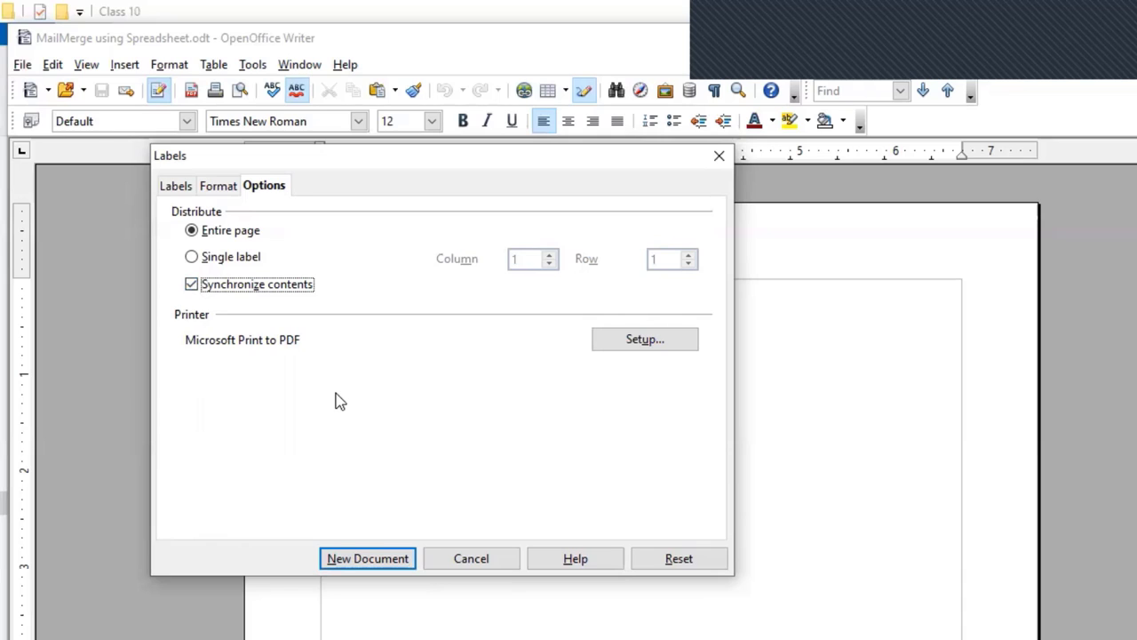
click(176, 186)
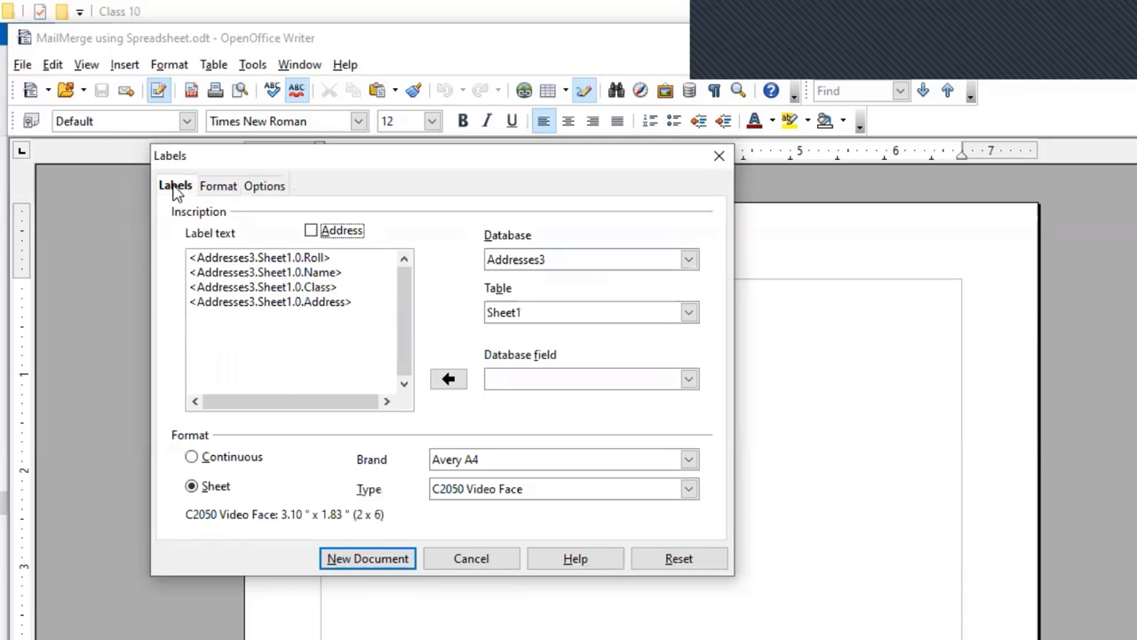
click(392, 559)
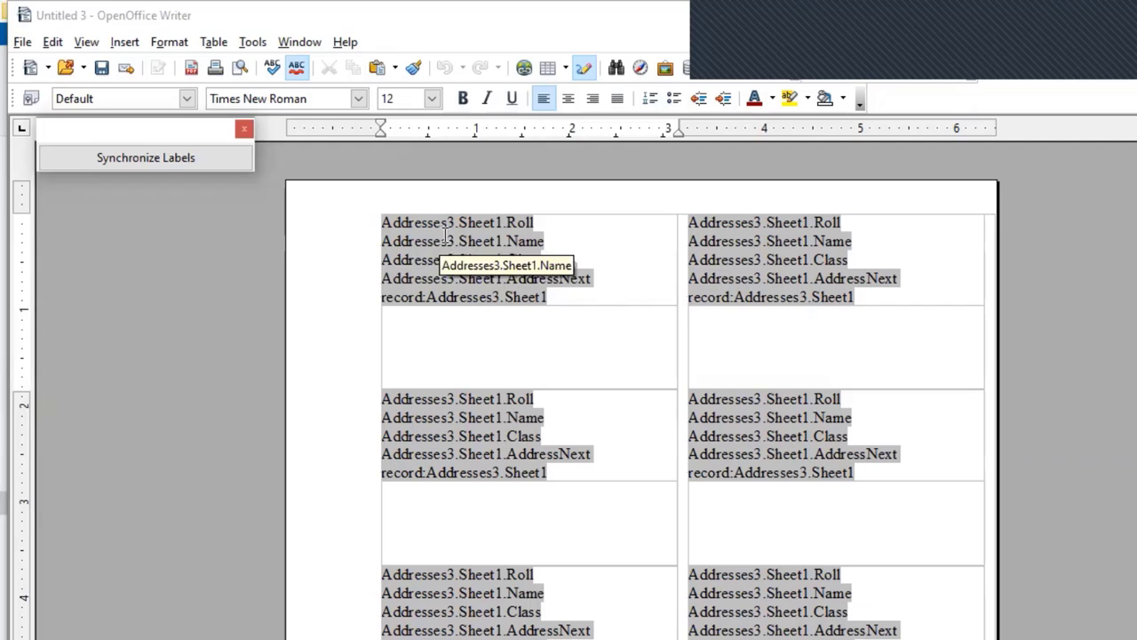
Print the label sheet as a form letter, merging all Addresses3 records with the output set to Printer.
click(490, 219)
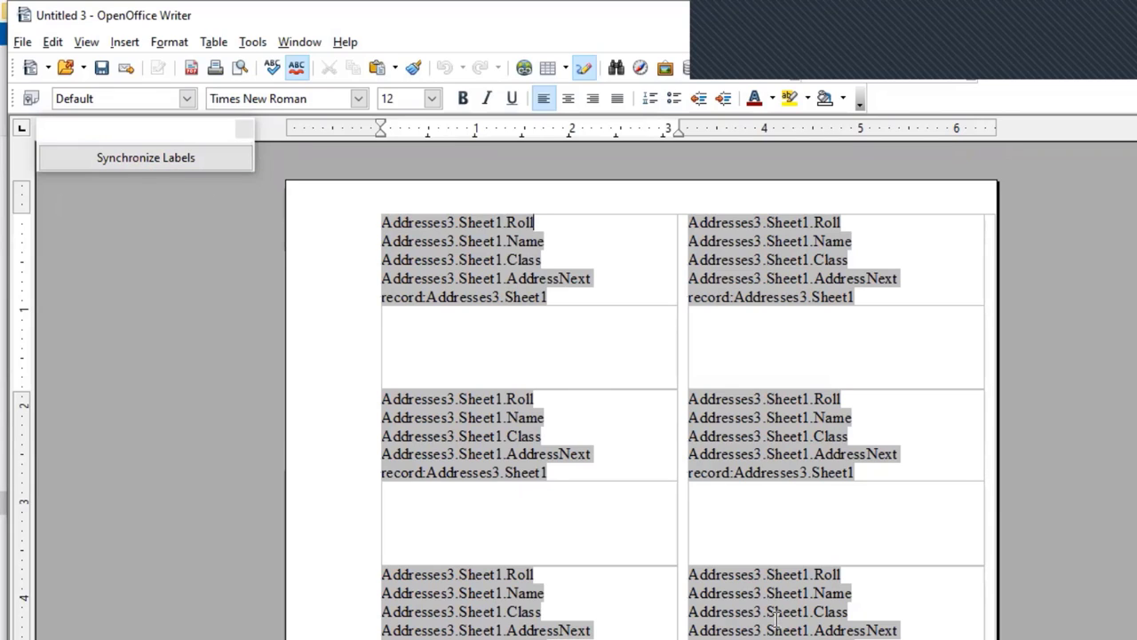
scroll(764, 319, down, 5)
scroll(764, 319, up, 5)
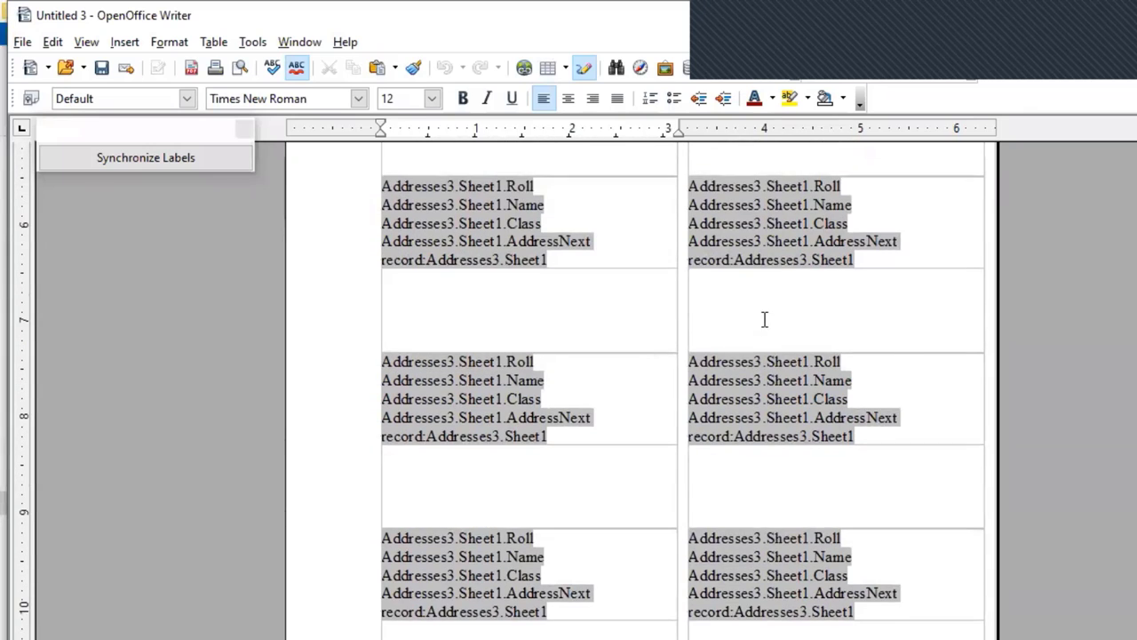
scroll(780, 348, down, 5)
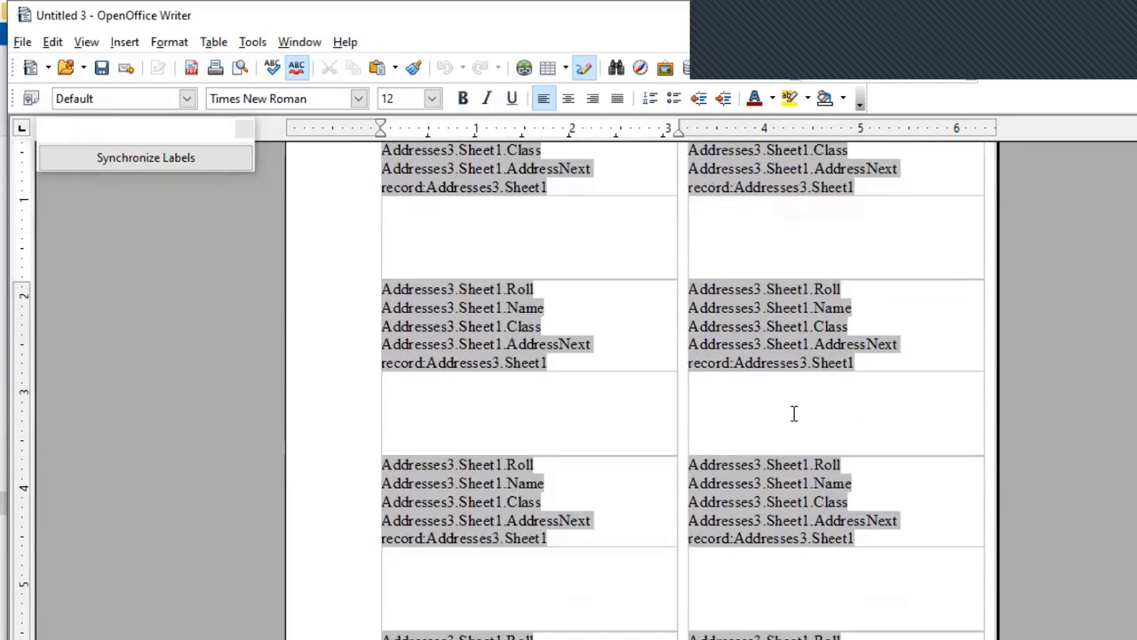
scroll(762, 345, up, 5)
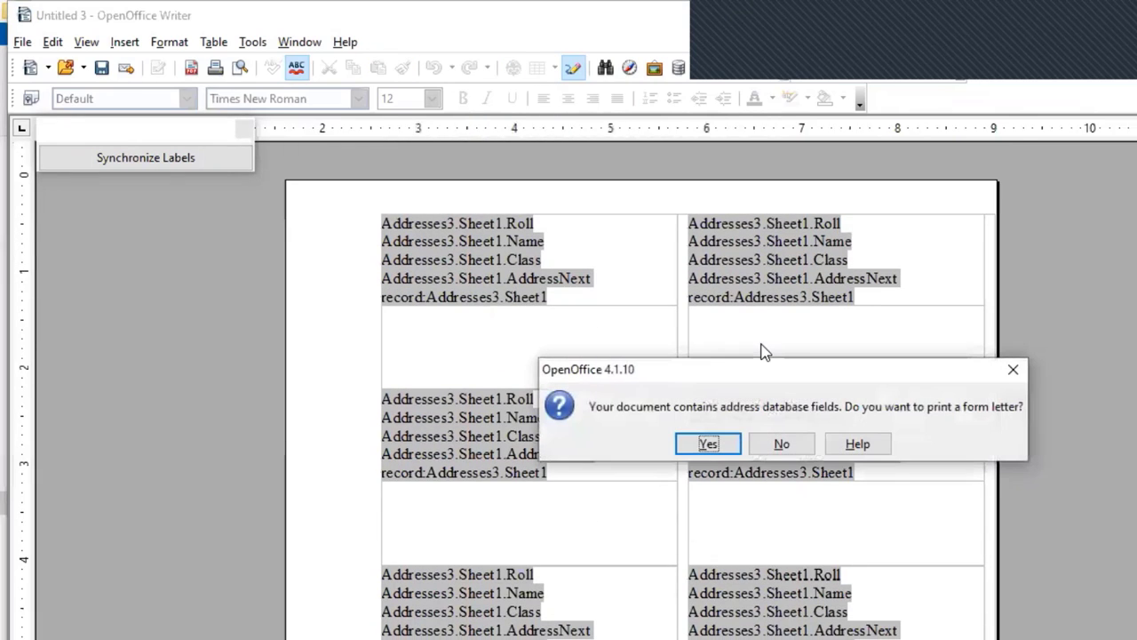
click(713, 444)
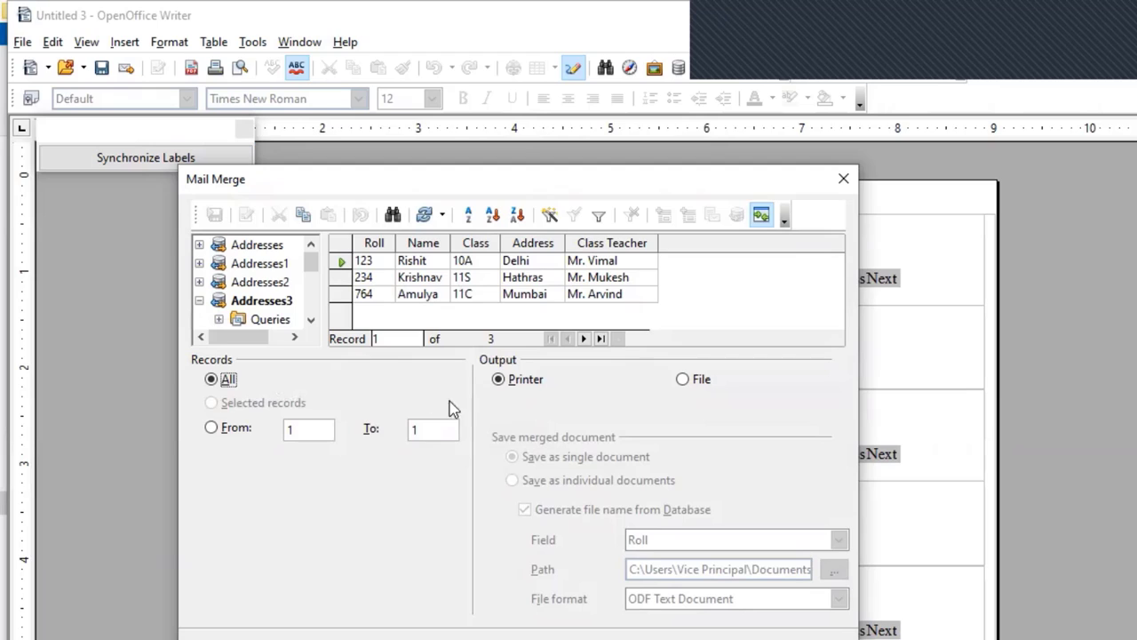
click(681, 380)
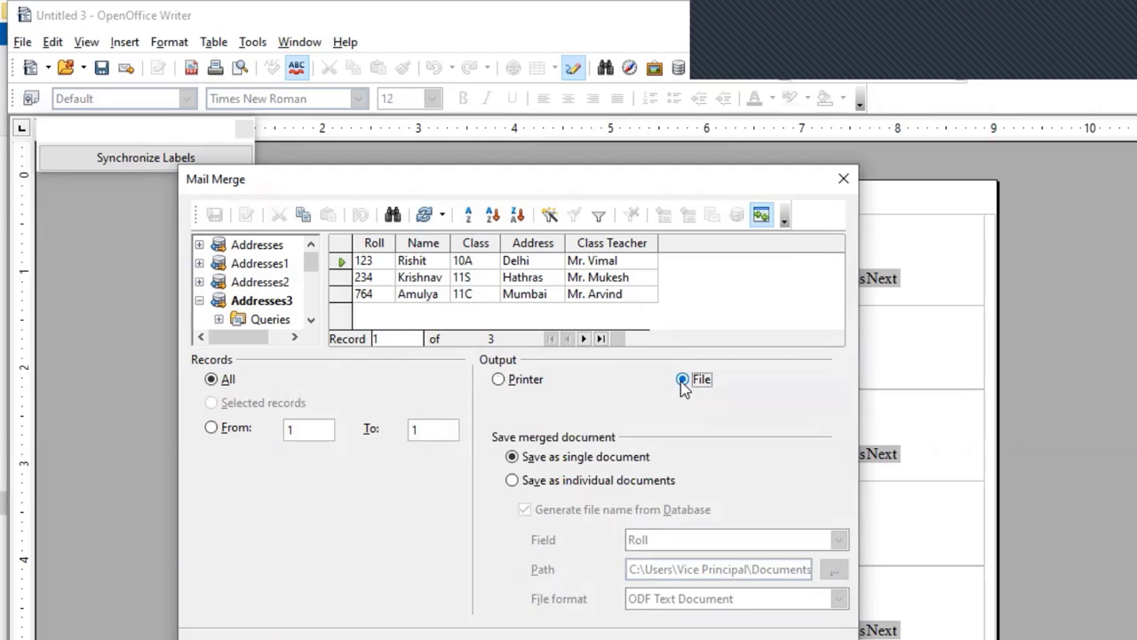
click(505, 386)
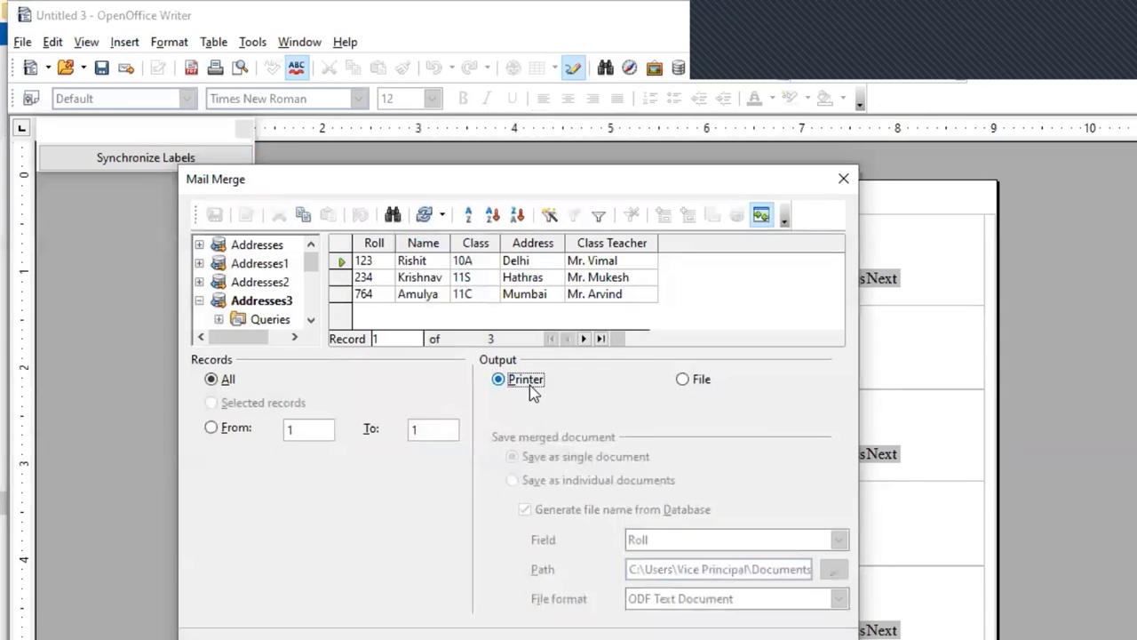
click(569, 636)
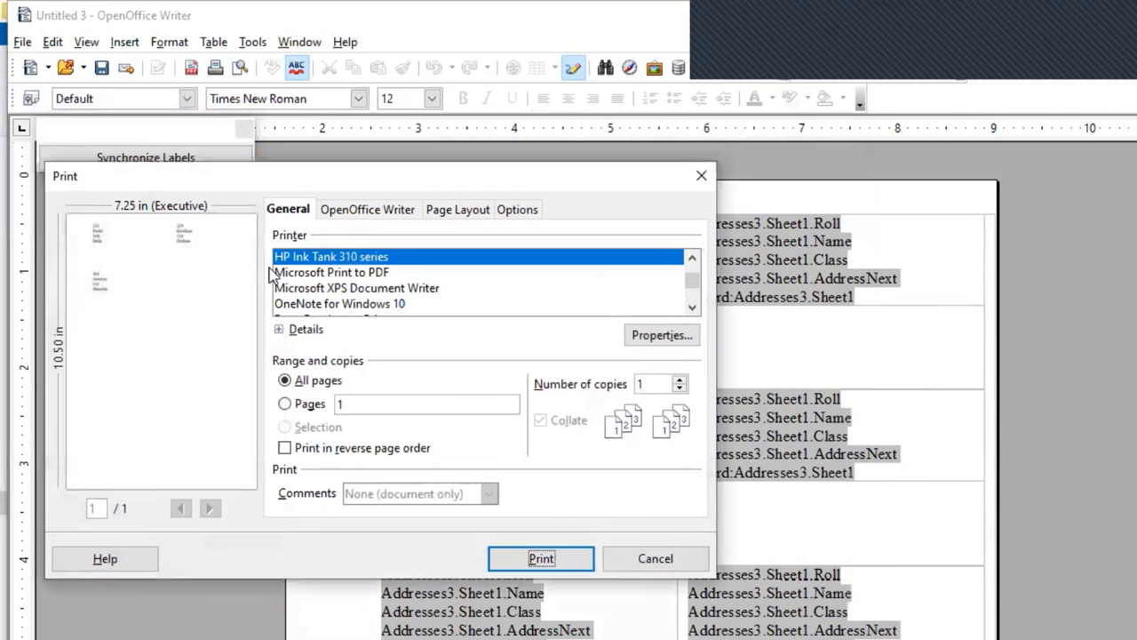
Print the merged labels with Microsoft Print to PDF and save the output as "Printing Labels" in the Class 10 folder.
click(403, 273)
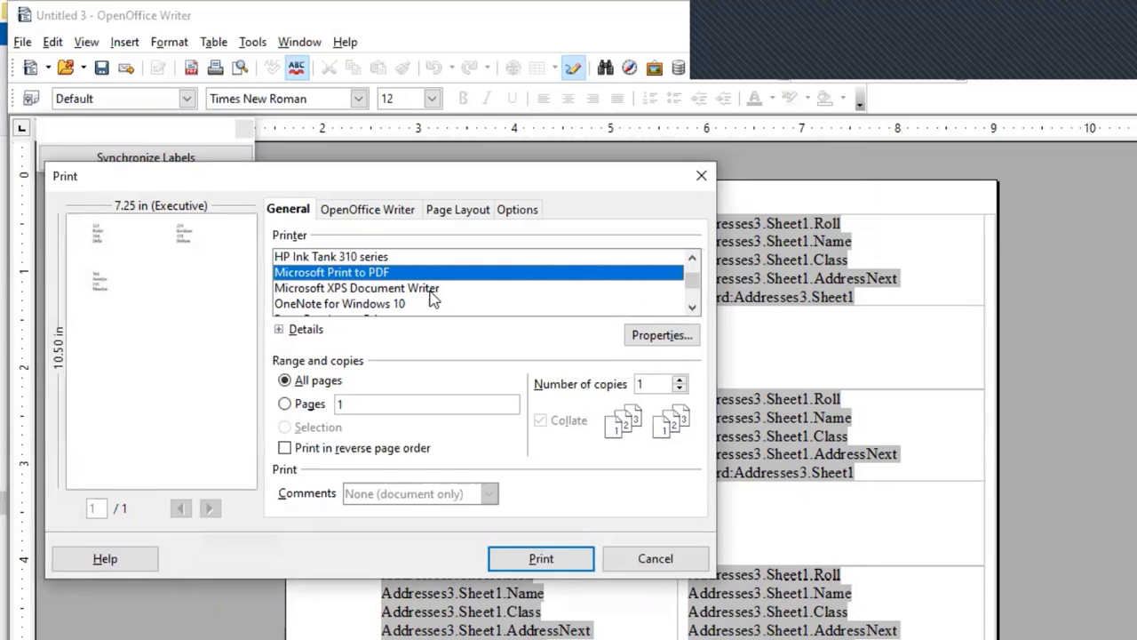
click(541, 559)
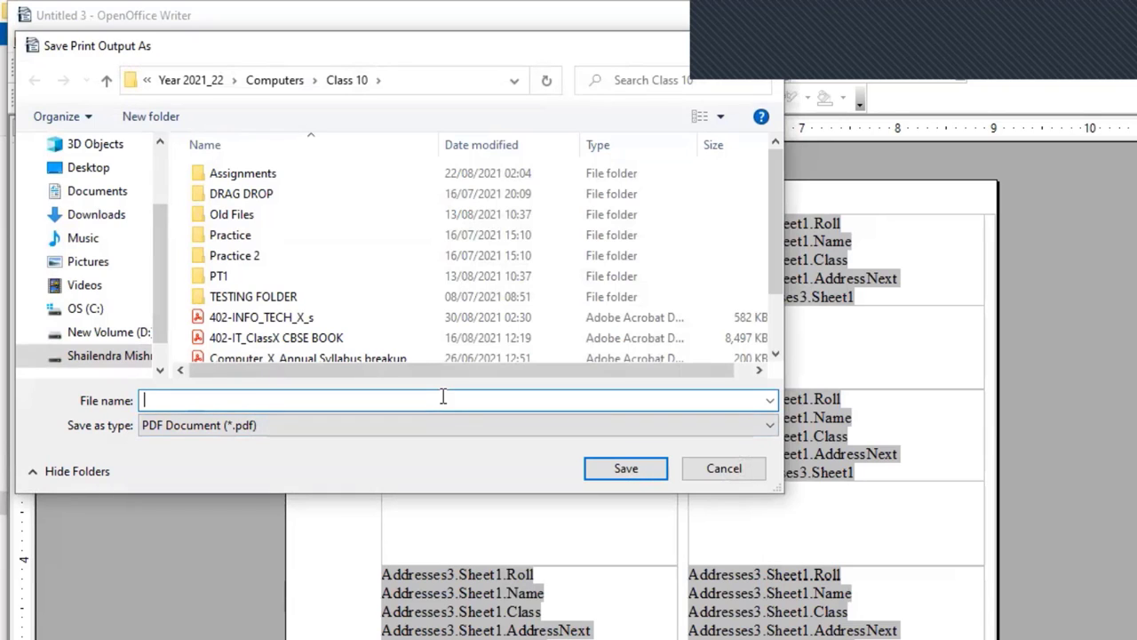
text(Printing)
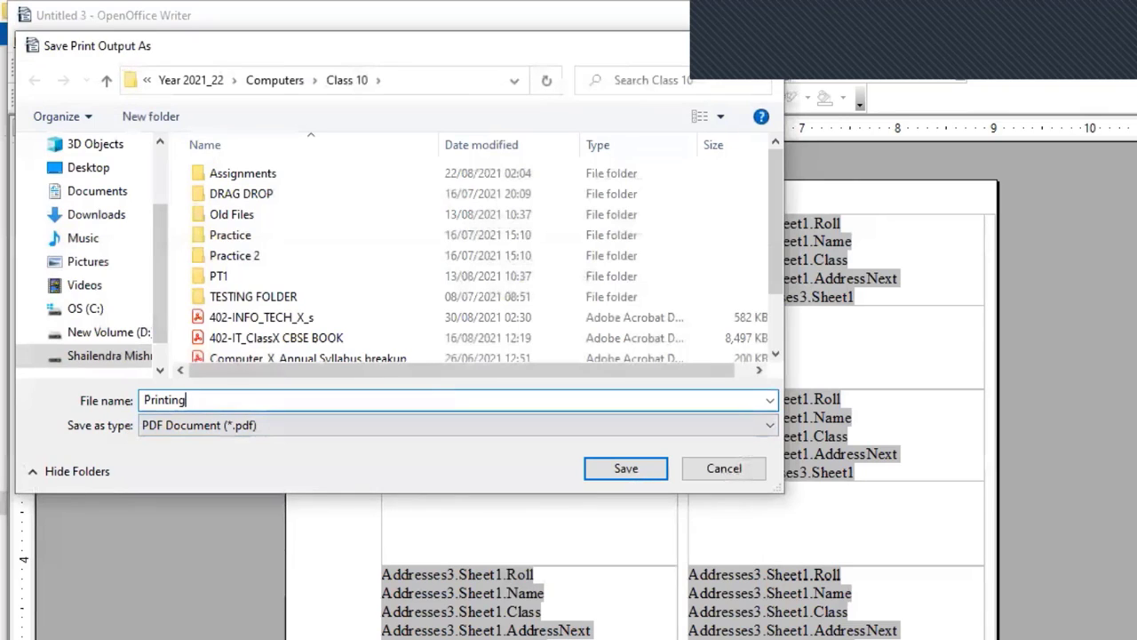
text( Labels)
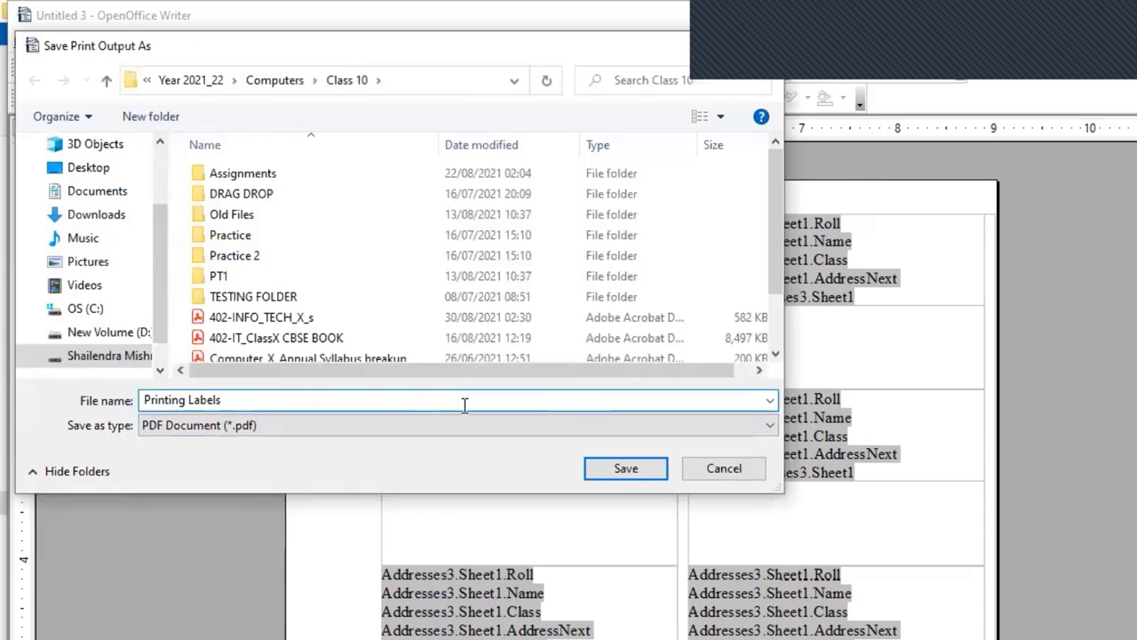
click(639, 472)
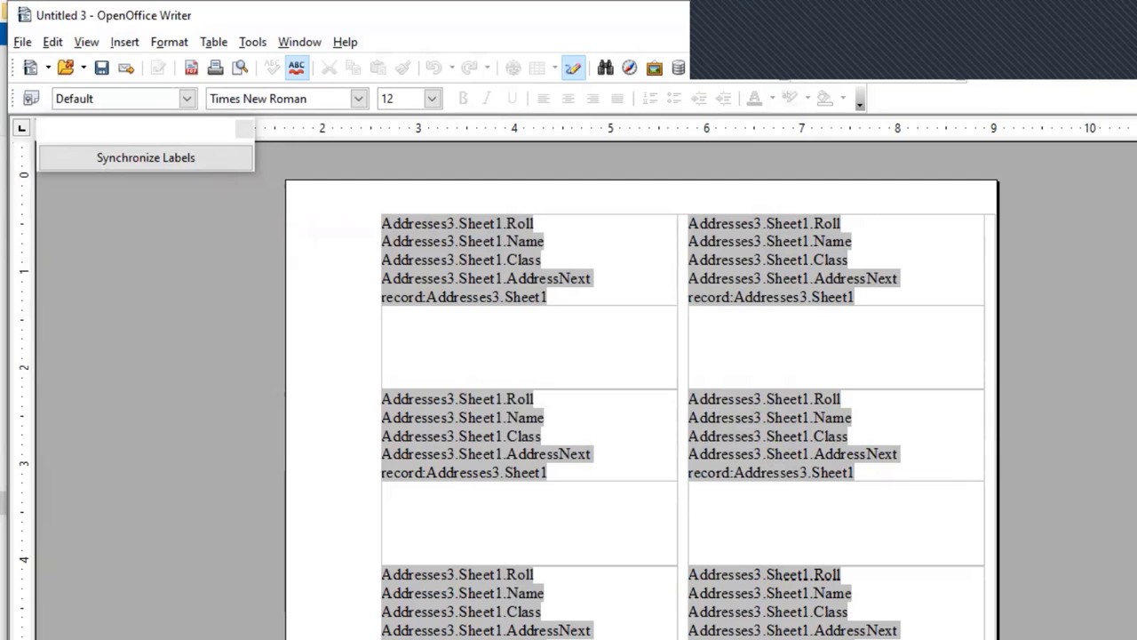
Switch to the Class 10 folder in File Explorer and open the Printing Labels PDF to check the merged labels.
key(alt+Tab)
scroll(381, 610, down, 2)
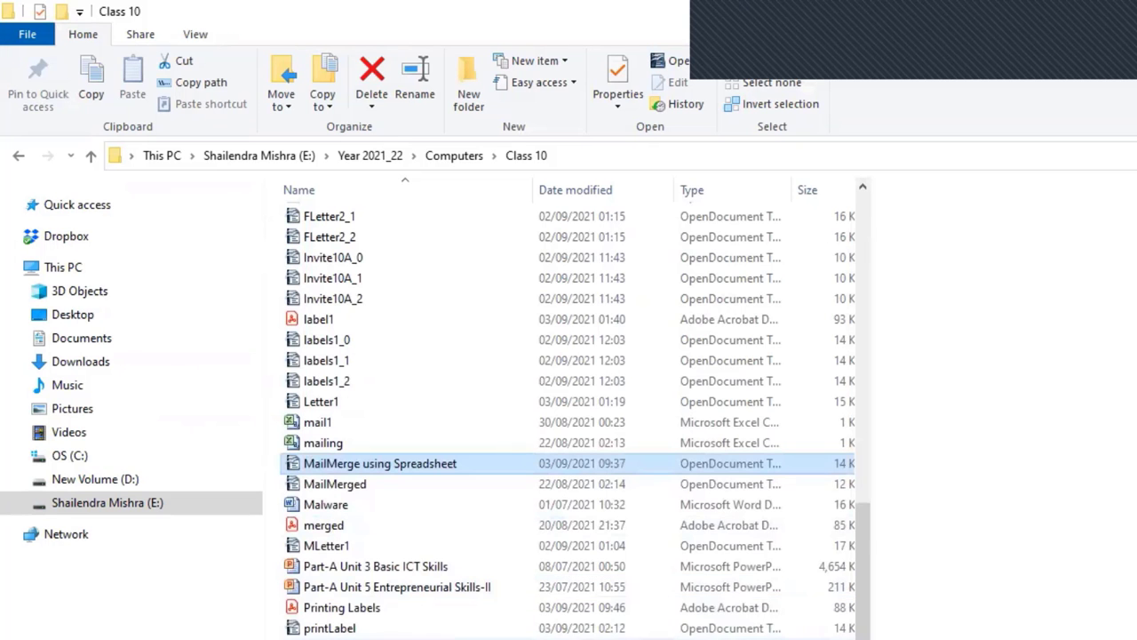
click(372, 608)
right_click(372, 609)
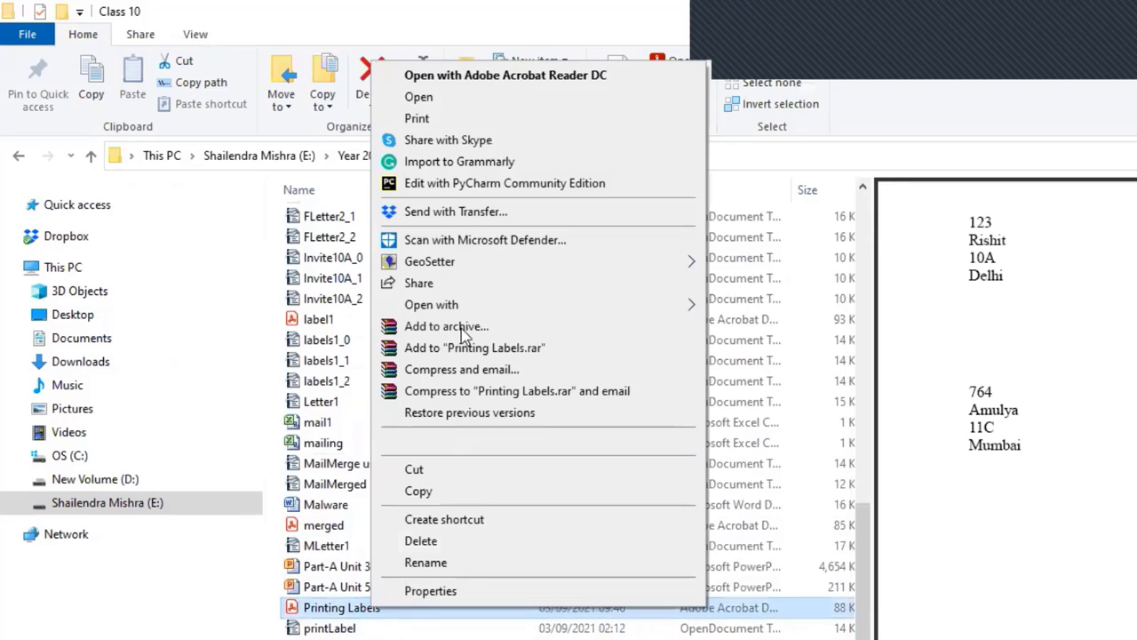
click(473, 102)
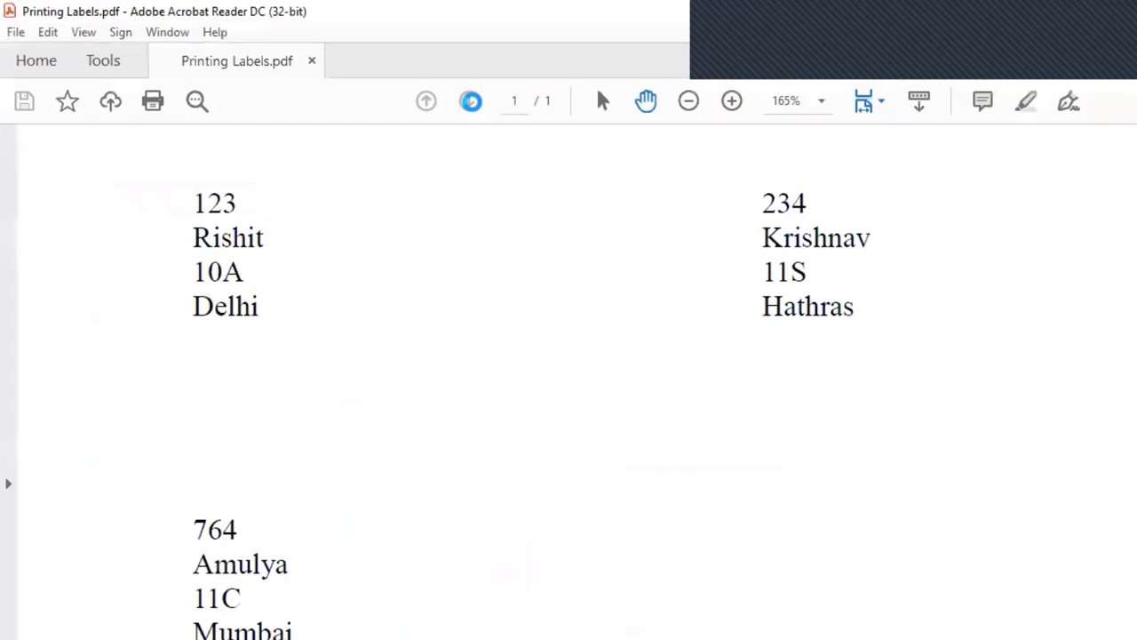